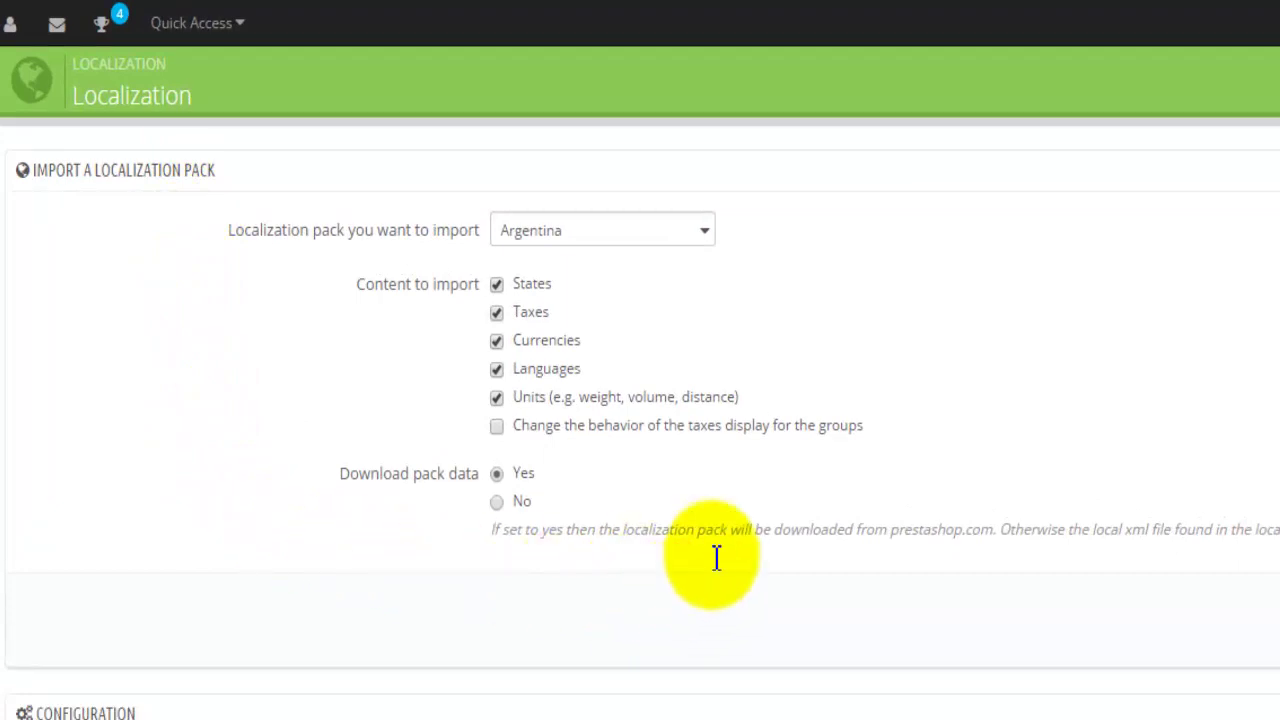
Step: Choose Belgium as the localization pack to import and exclude States and Languages from the imported content
click(705, 241)
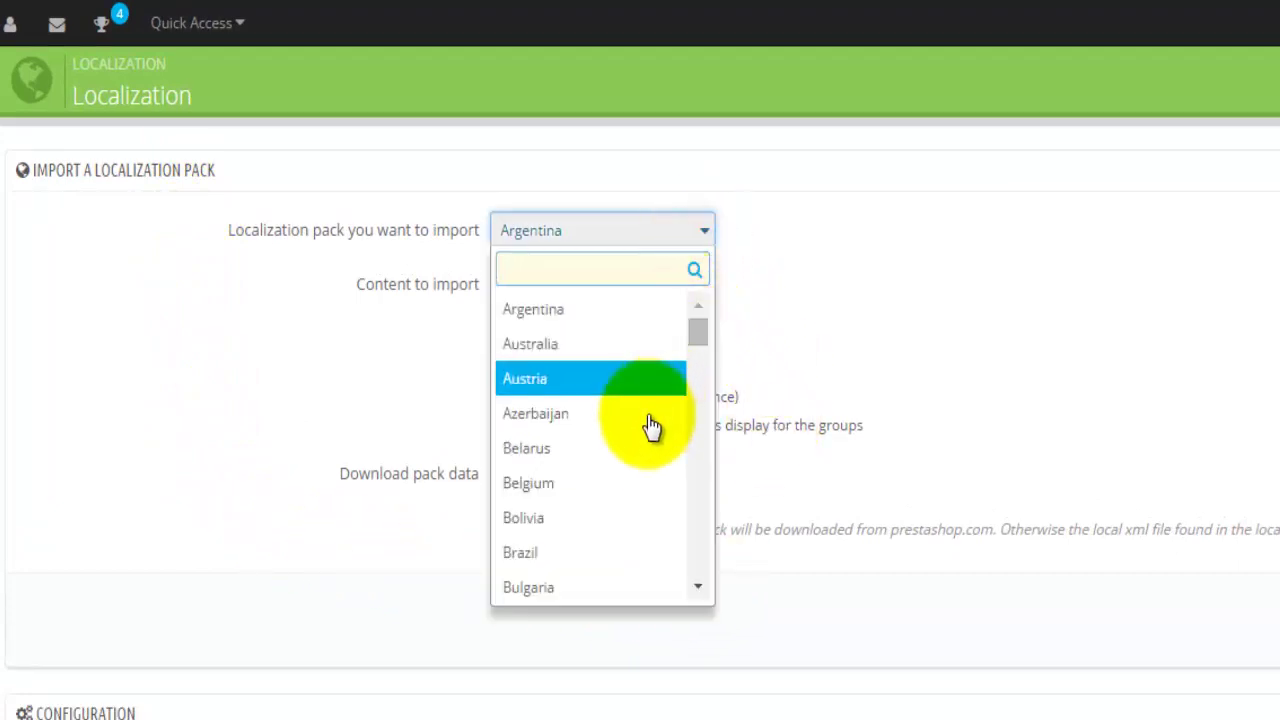
click(568, 487)
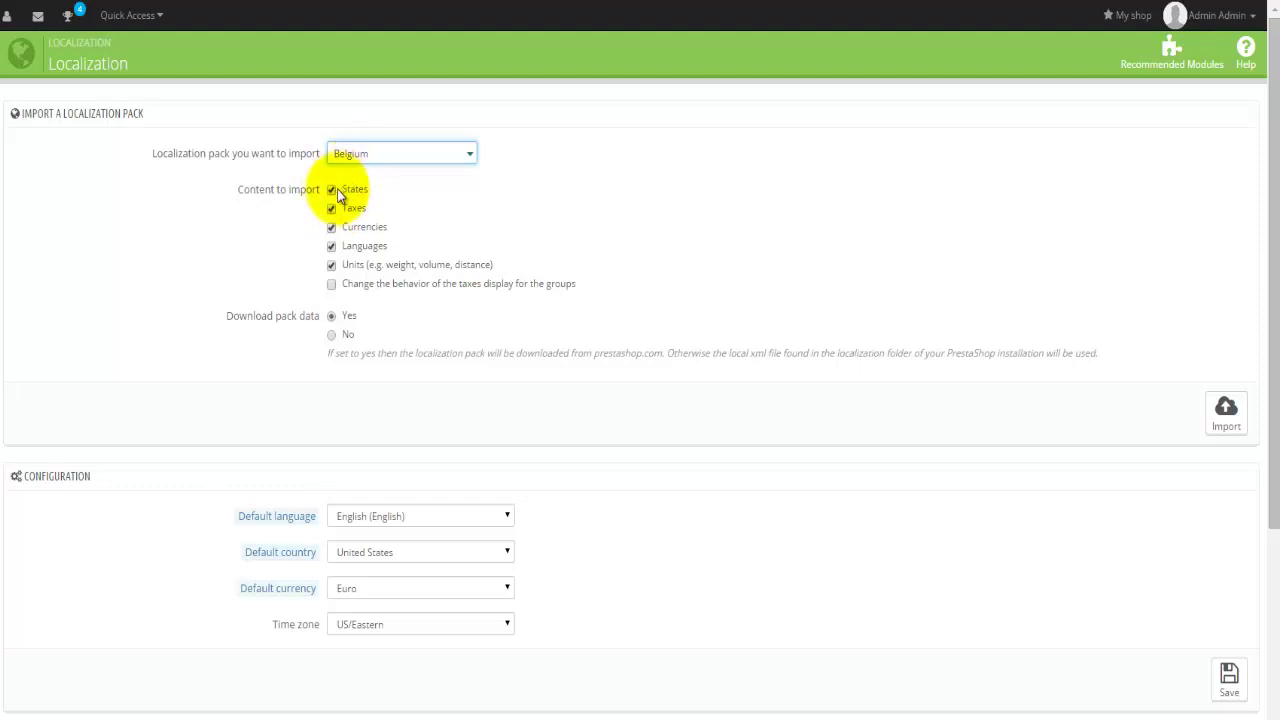
click(332, 190)
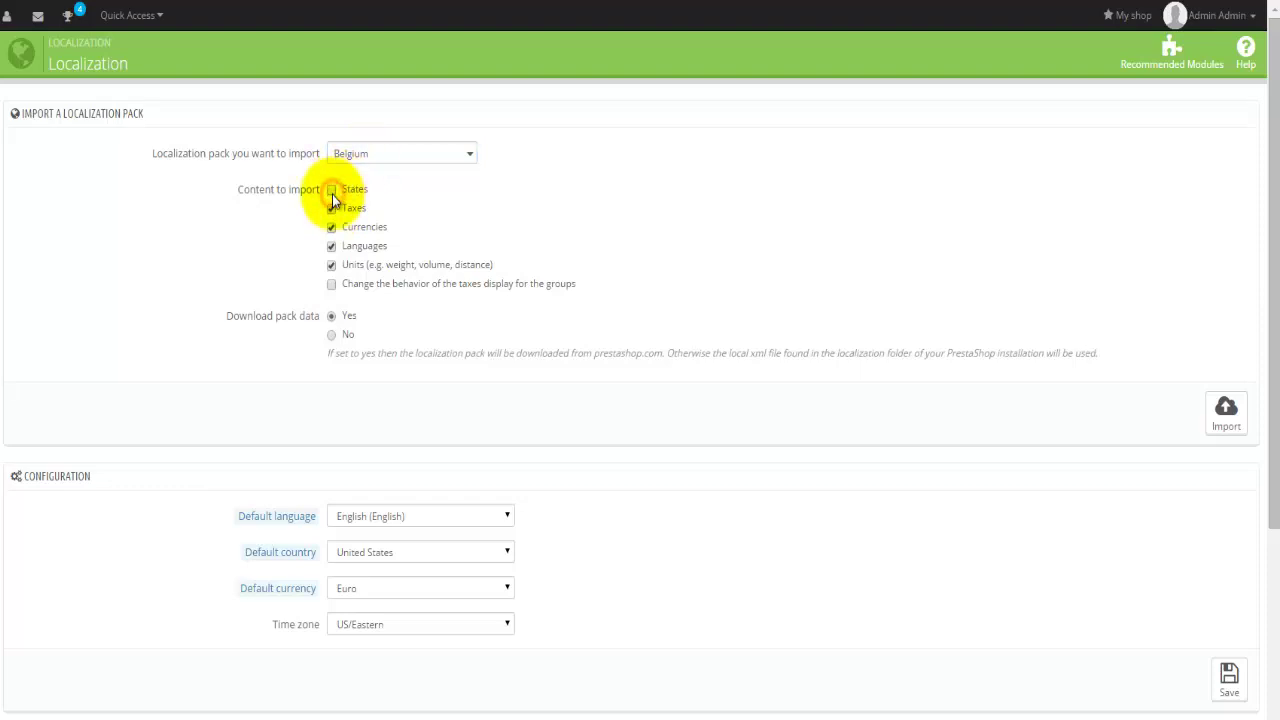
click(331, 247)
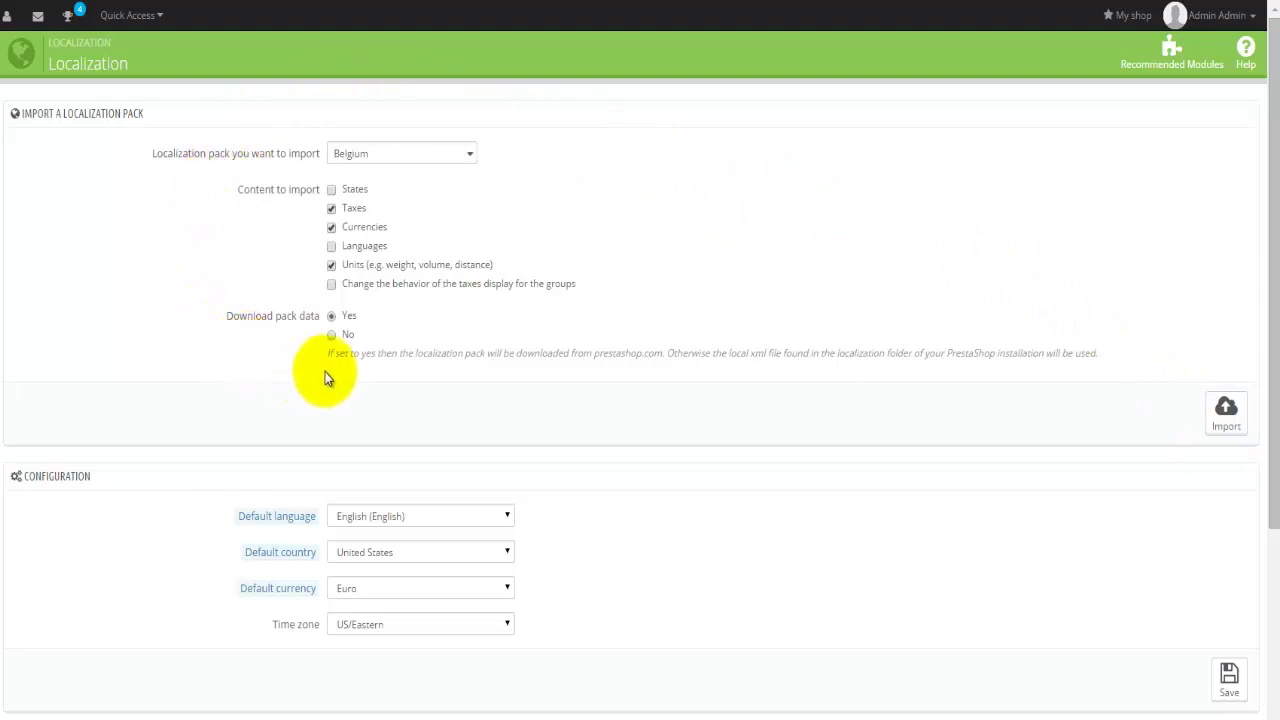
Step: Review the available choices for the default language and default country in the localization configuration
scroll(364, 378, down, 5)
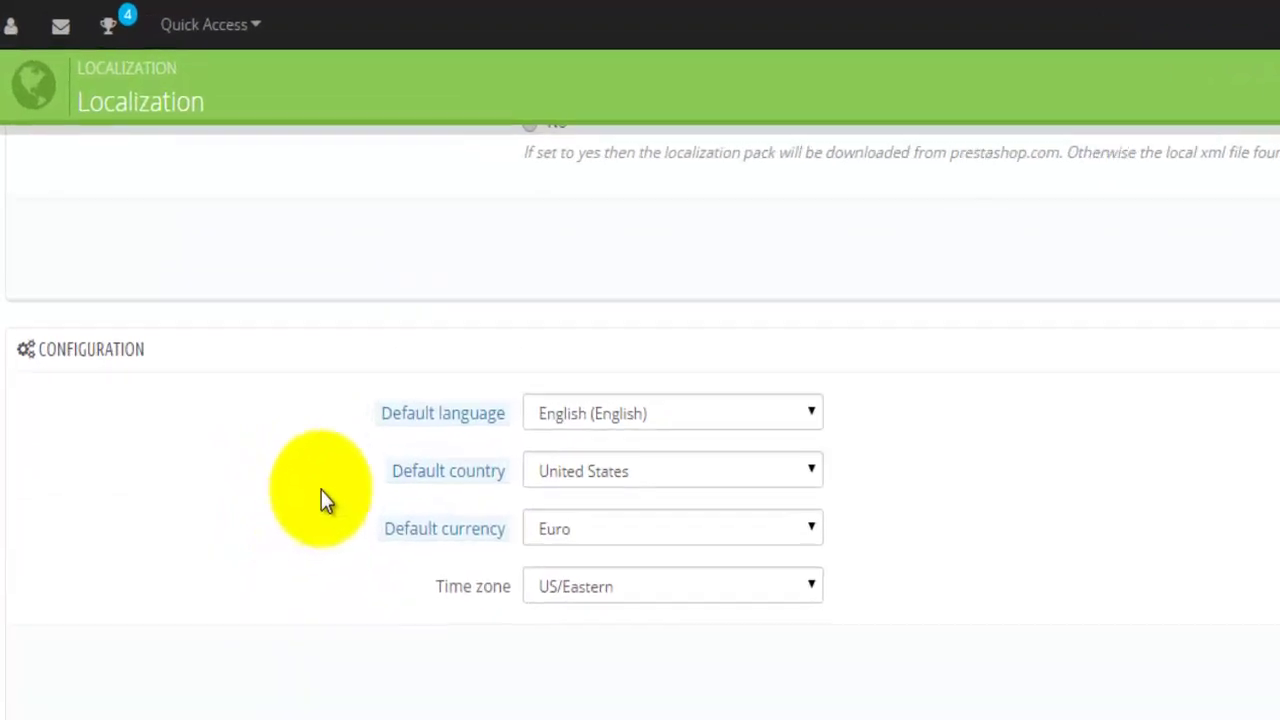
mouse_move(394, 425)
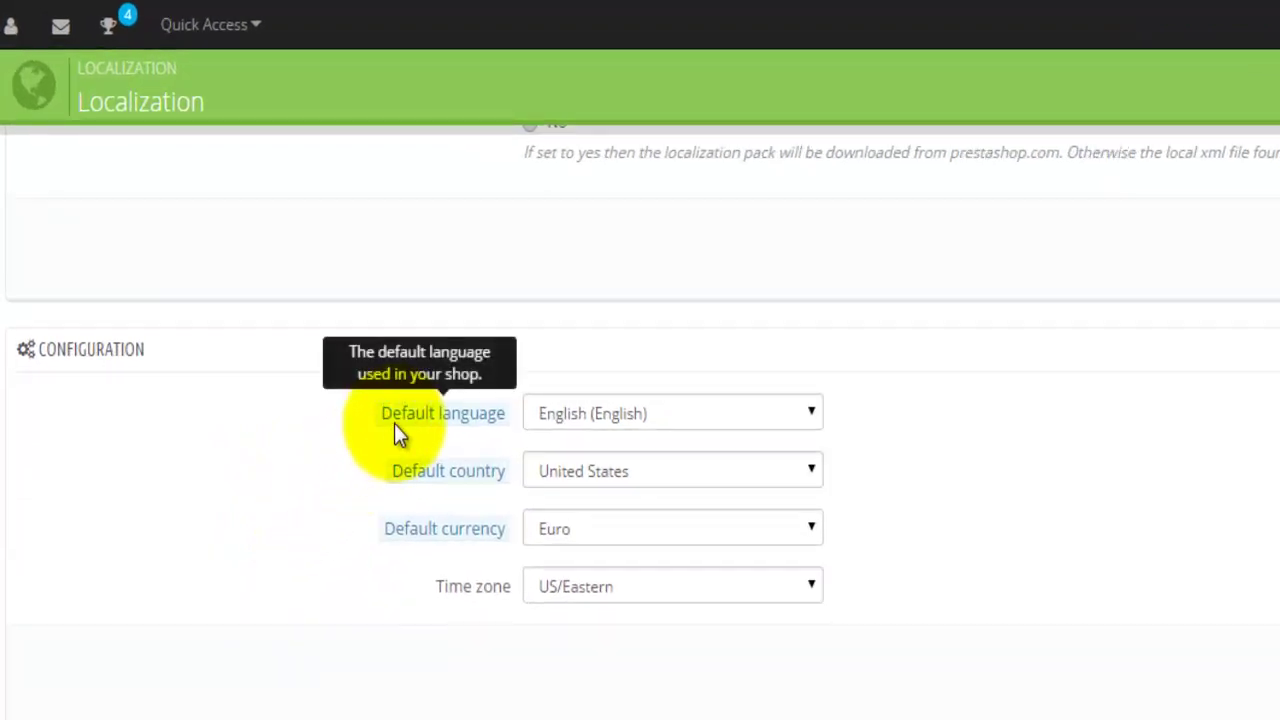
click(711, 415)
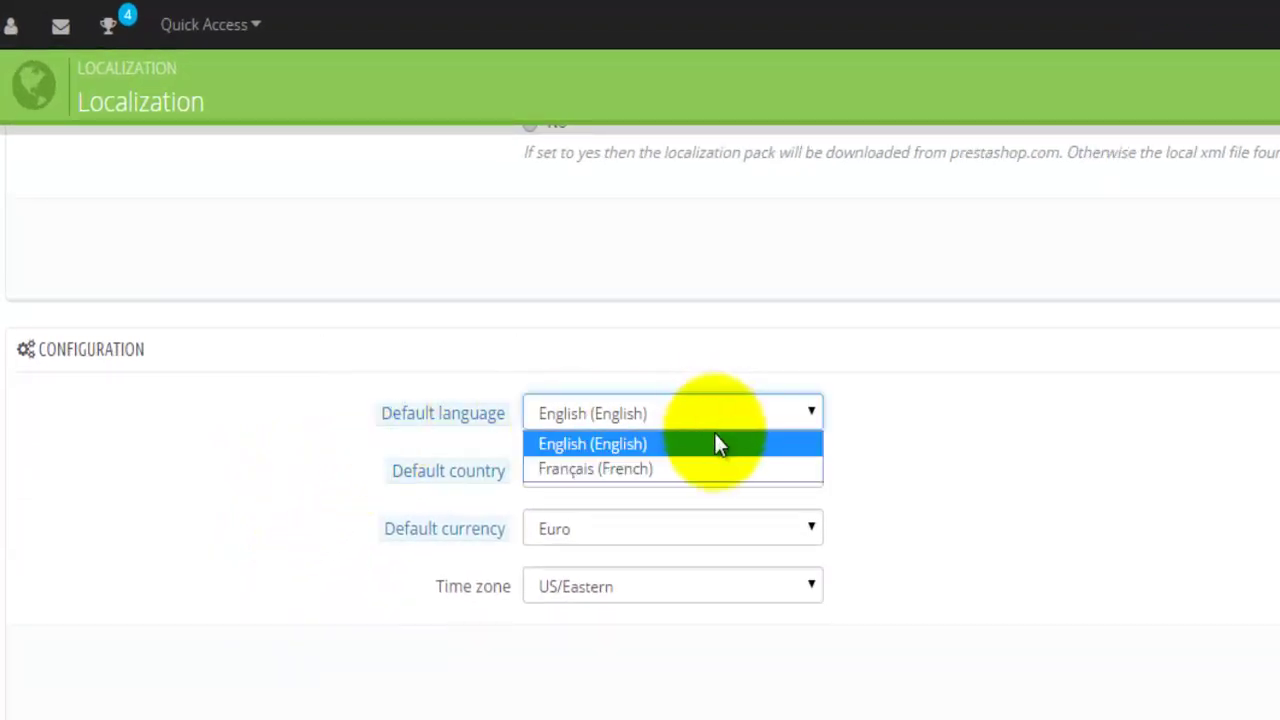
click(1091, 555)
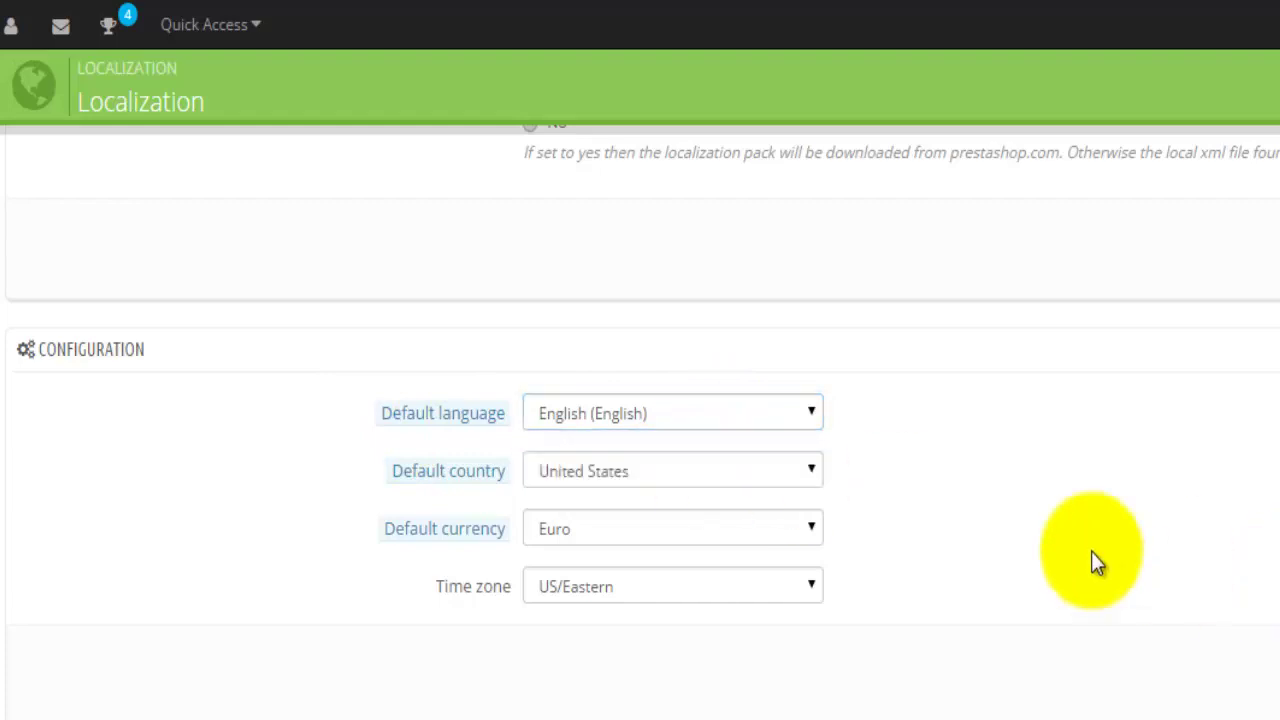
click(816, 471)
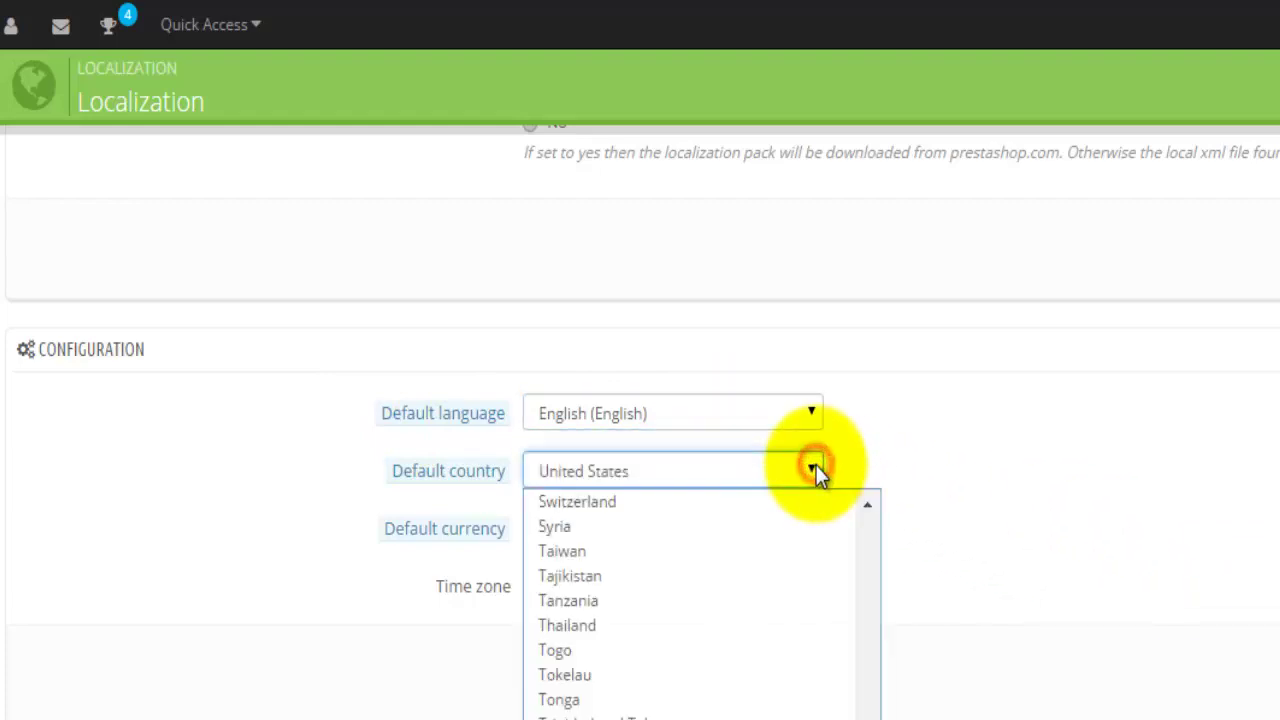
click(816, 467)
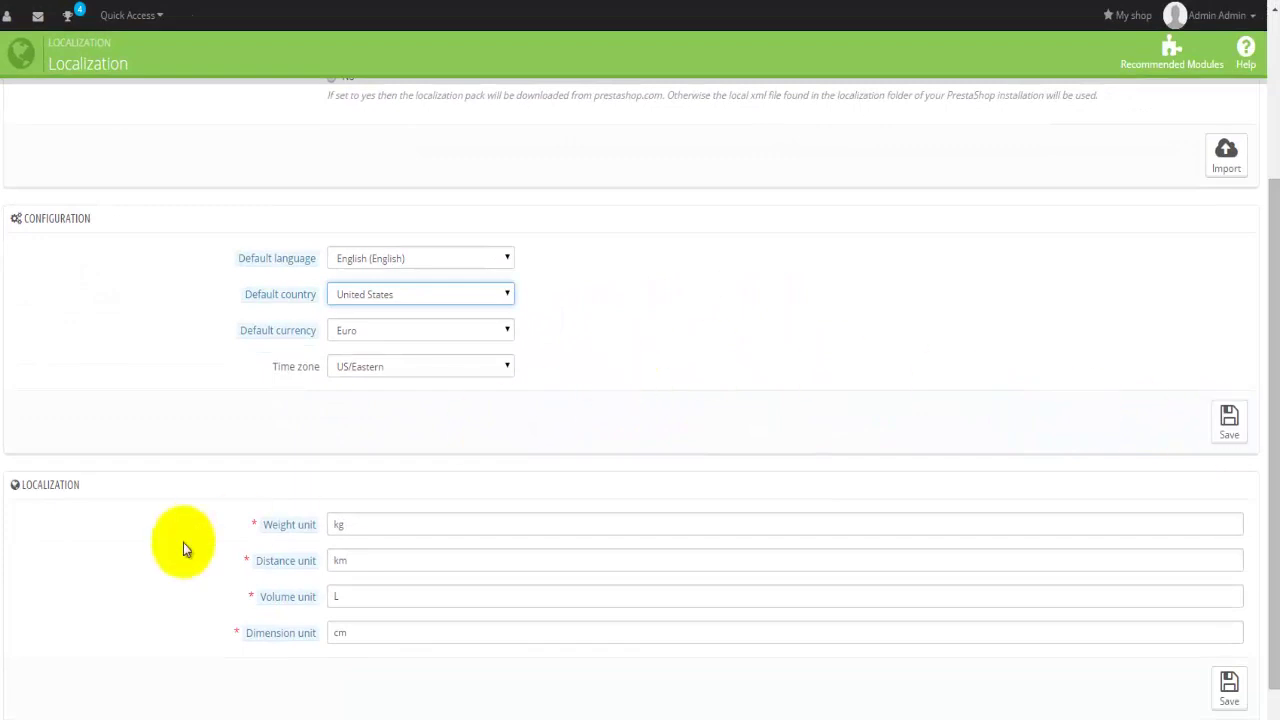
Step: Examine the weight, distance, volume and dimension units and the advanced language and country locale settings
scroll(89, 541, down, 2)
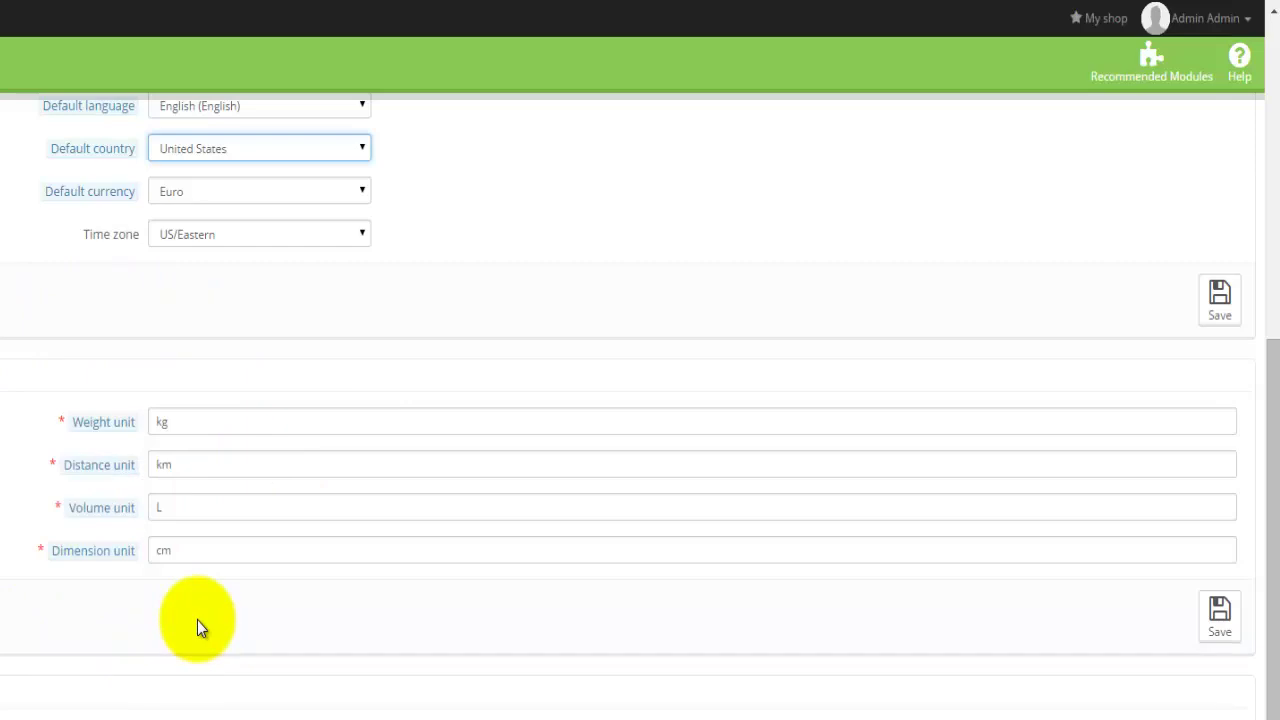
double_click(189, 467)
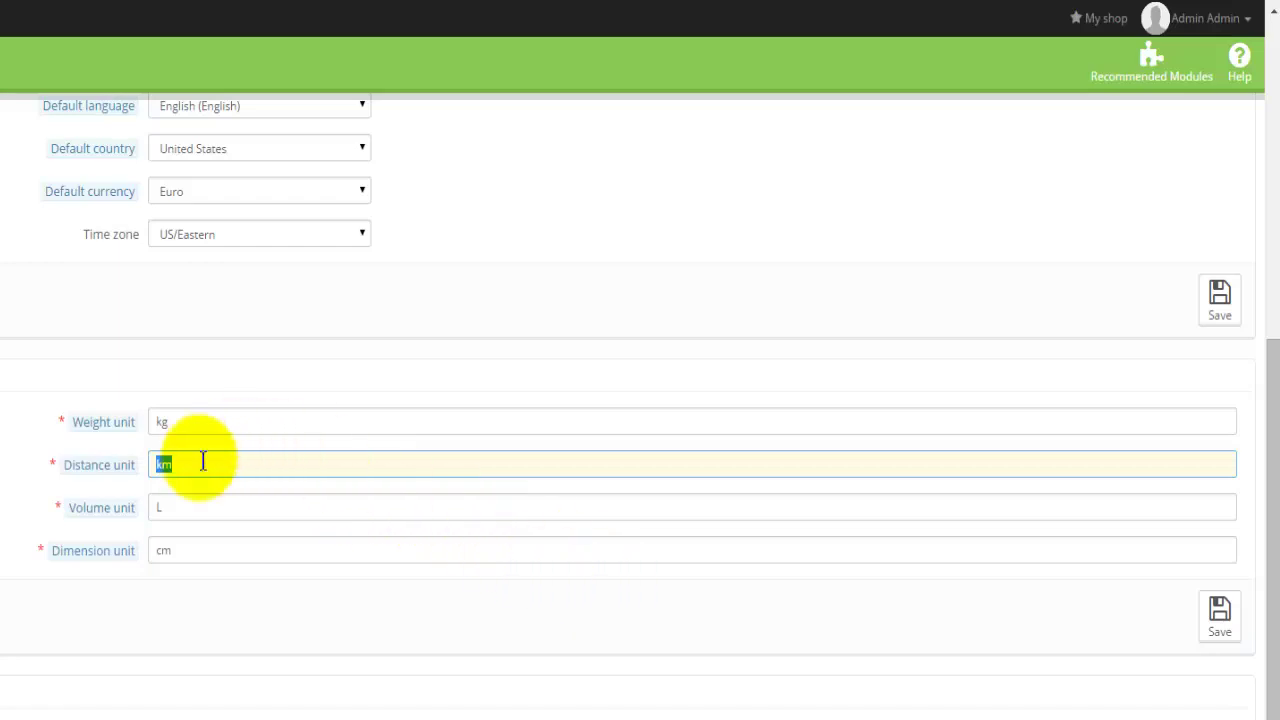
click(1211, 636)
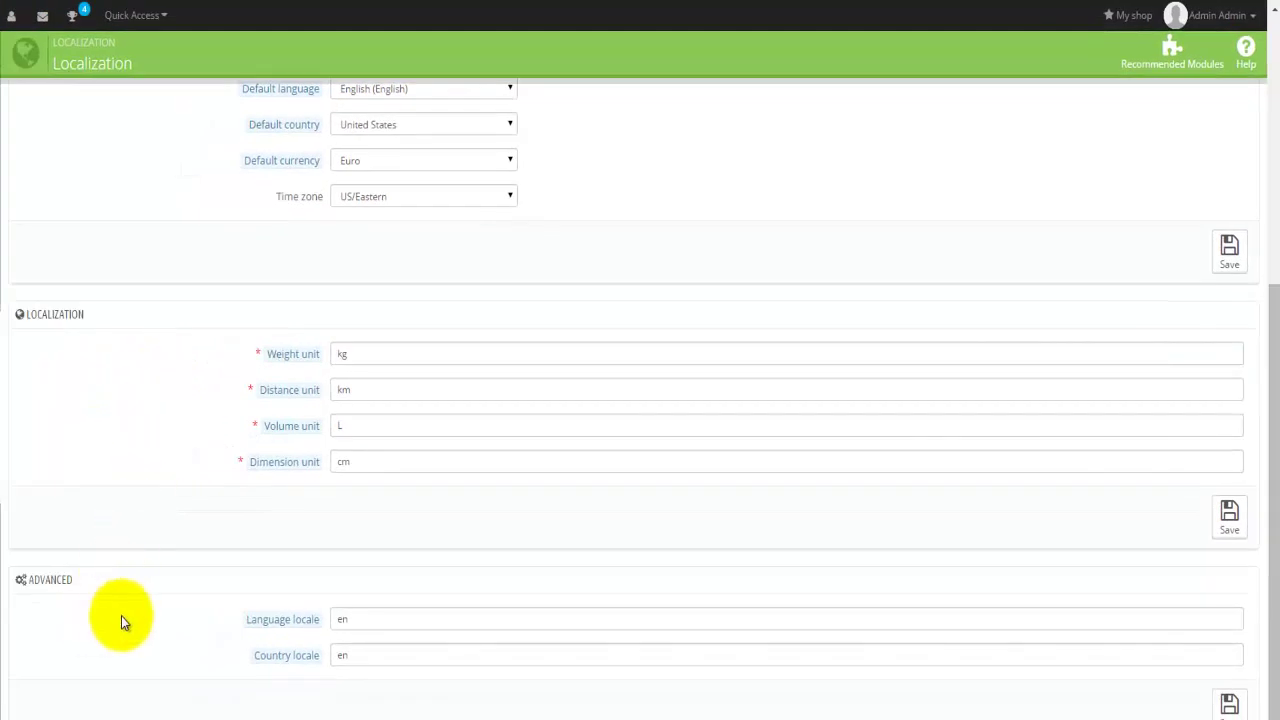
mouse_move(263, 628)
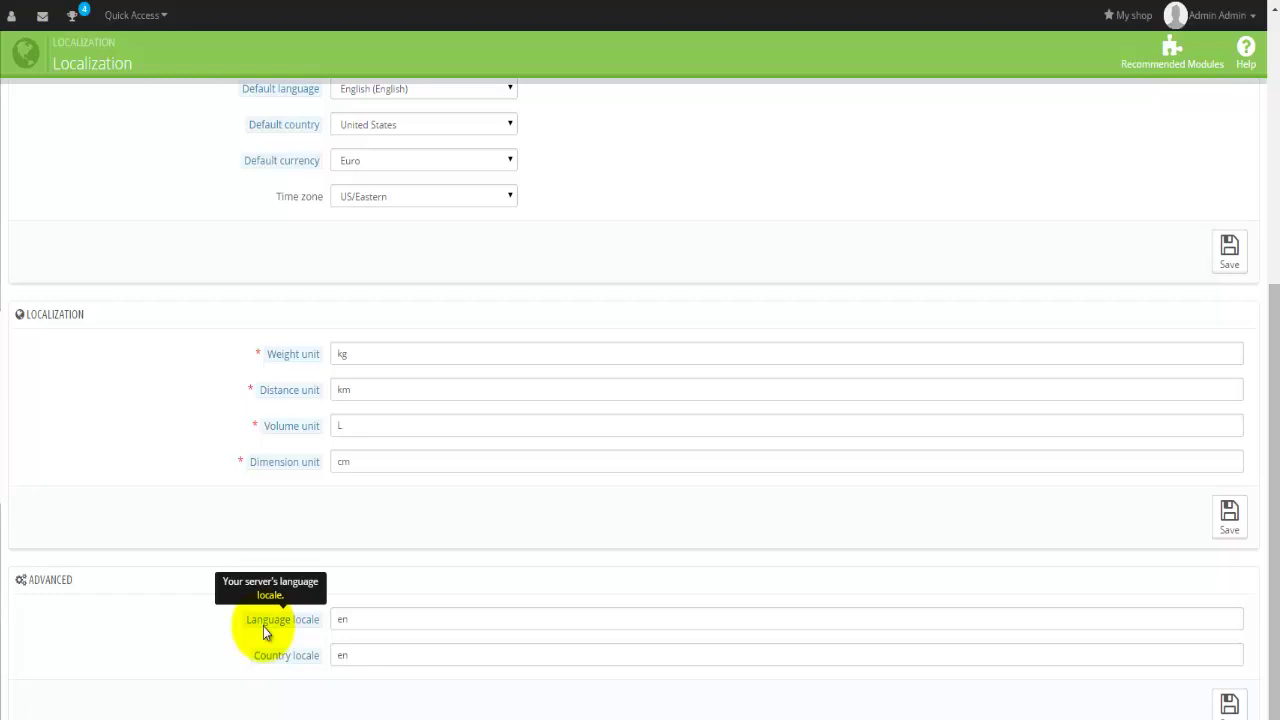
mouse_move(267, 656)
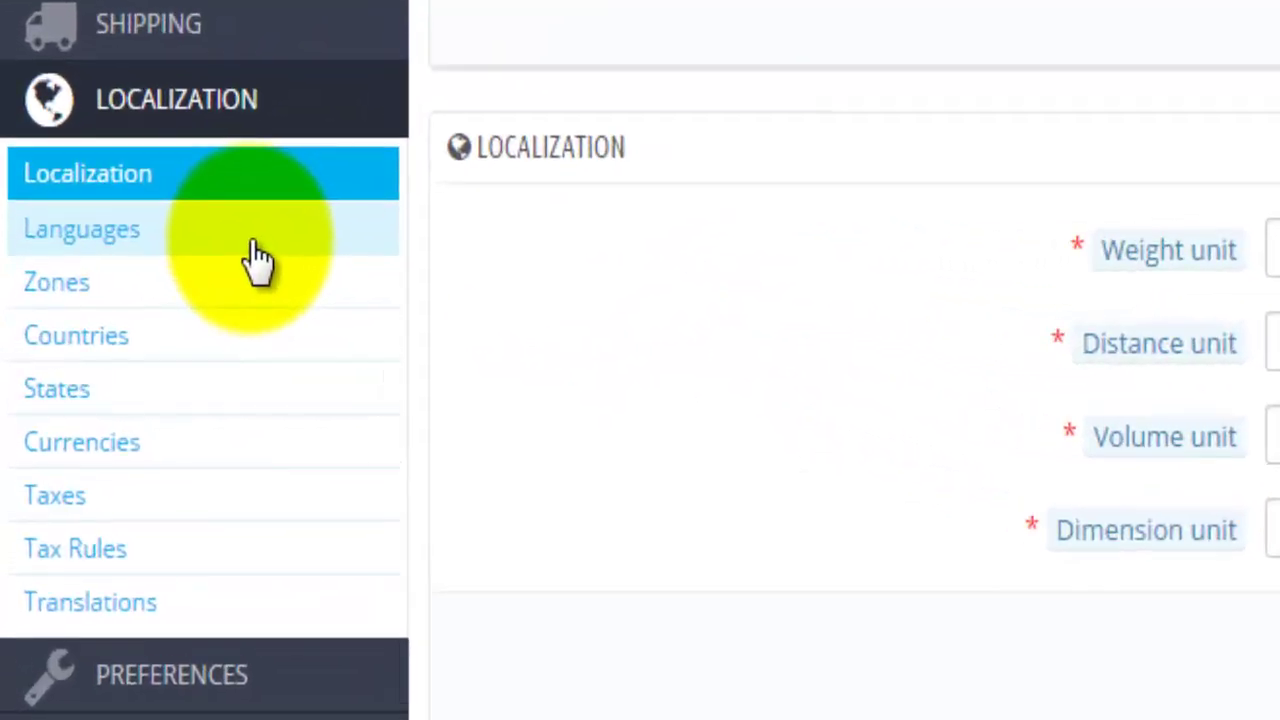
Step: Review the Languages list and compare it with the default language choices on the Localization page
click(256, 262)
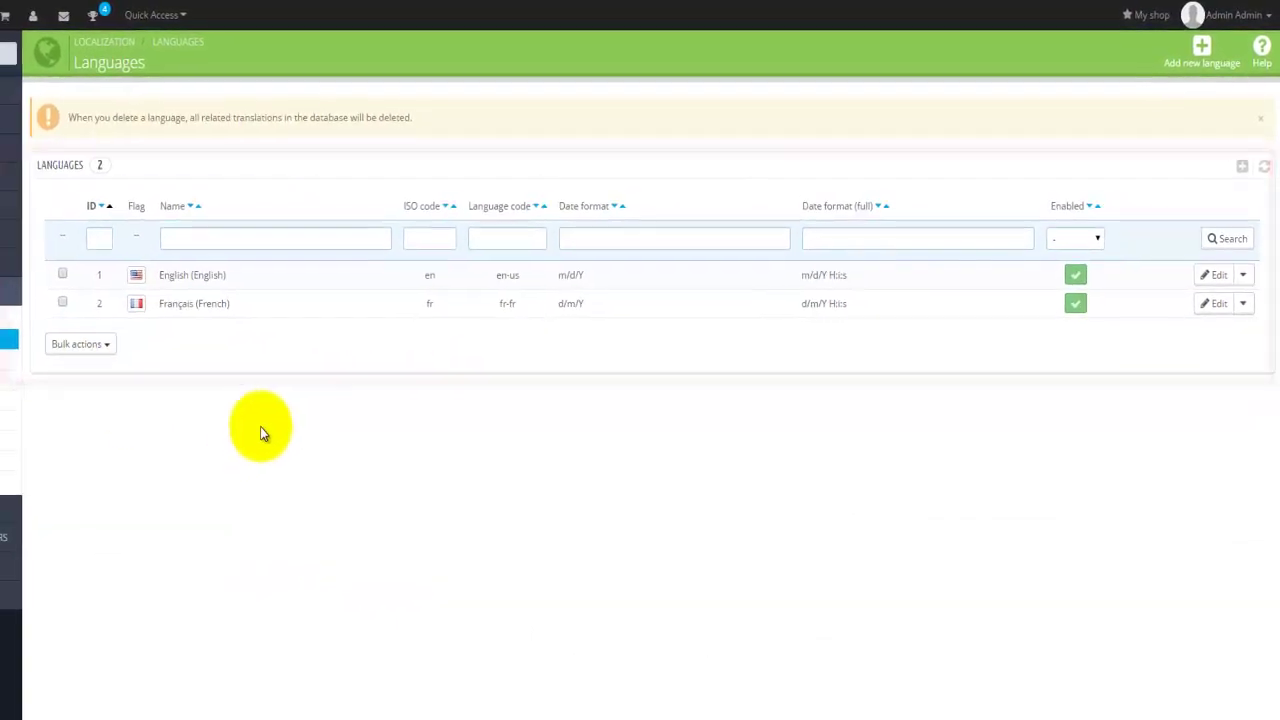
click(74, 290)
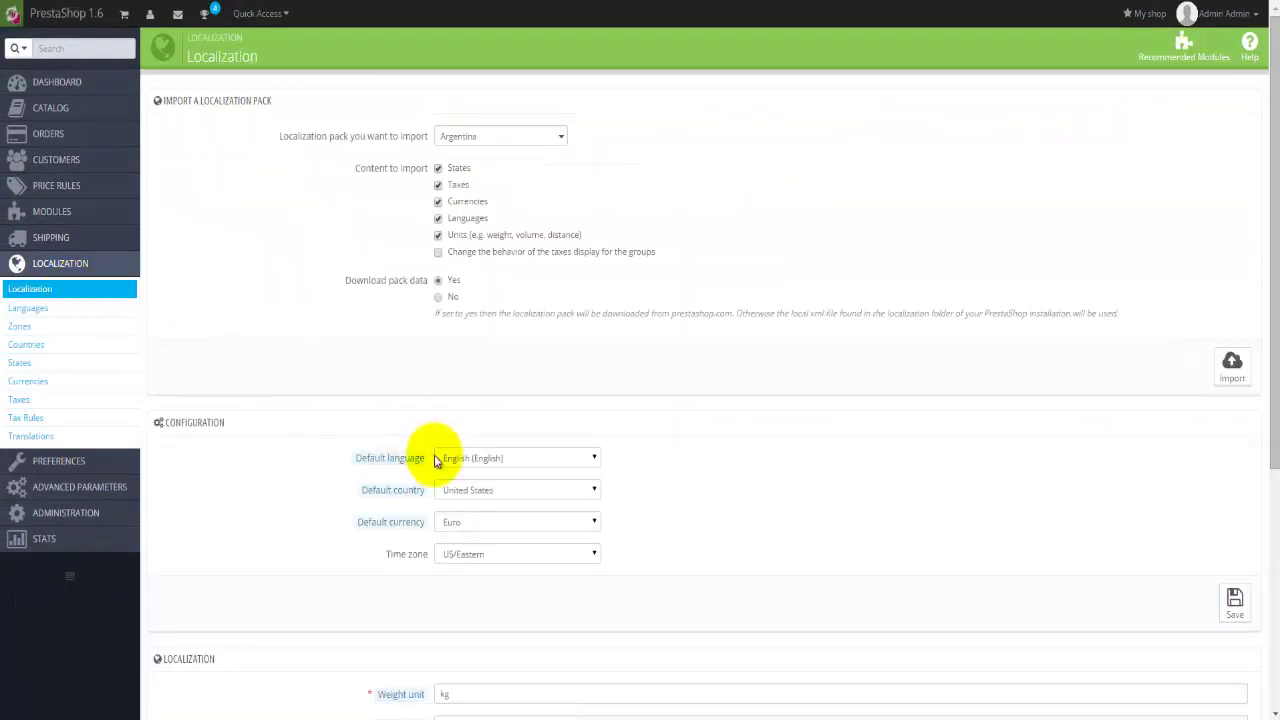
click(478, 460)
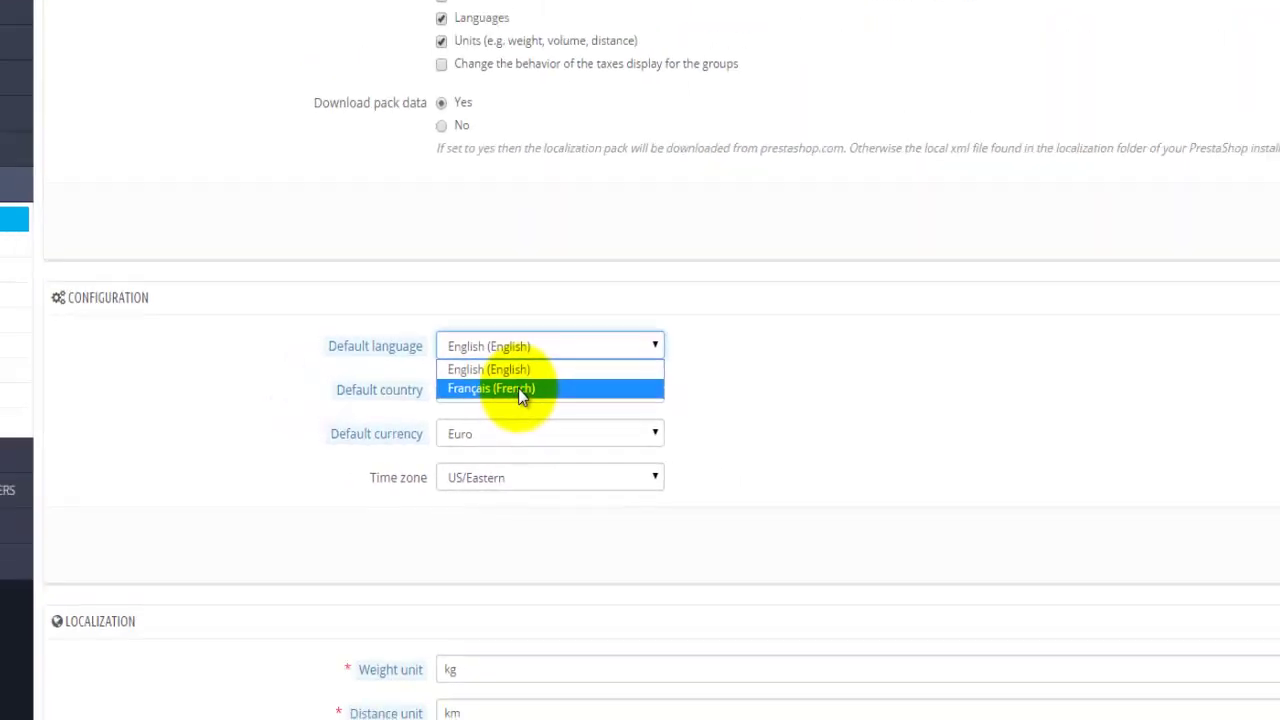
click(261, 372)
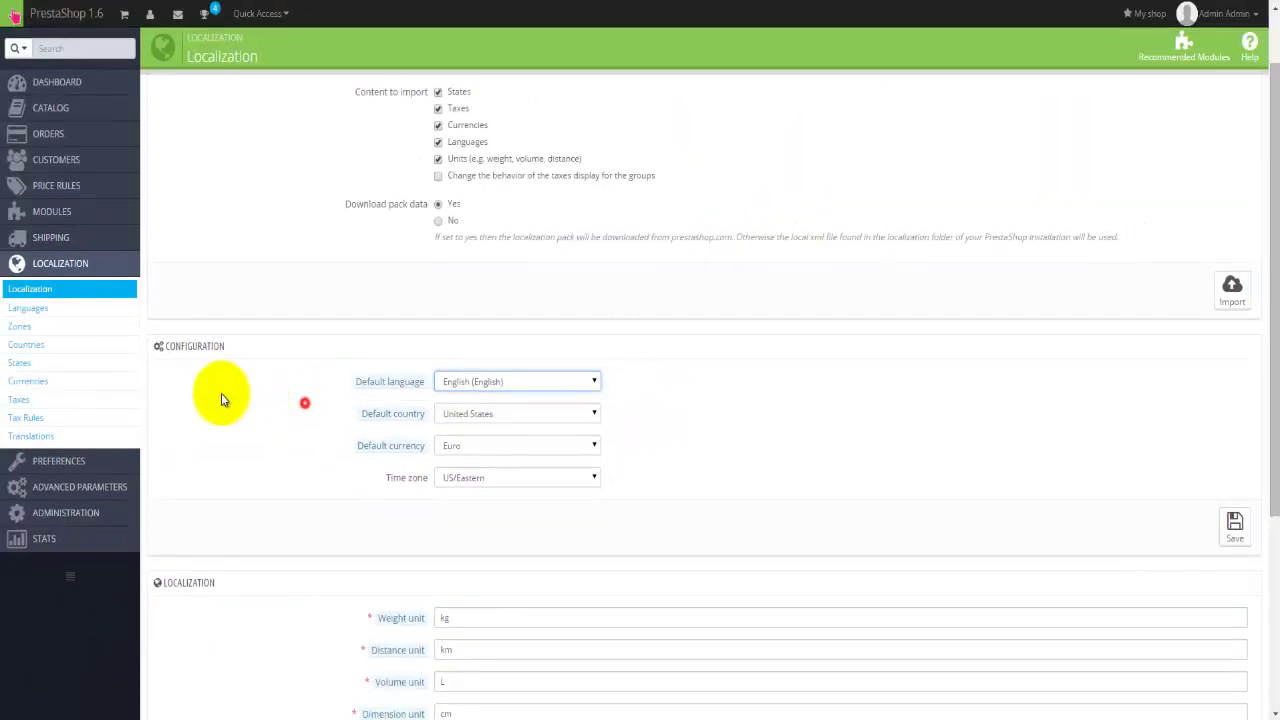
Step: Open the blank form for adding a new language from the Languages list
click(45, 310)
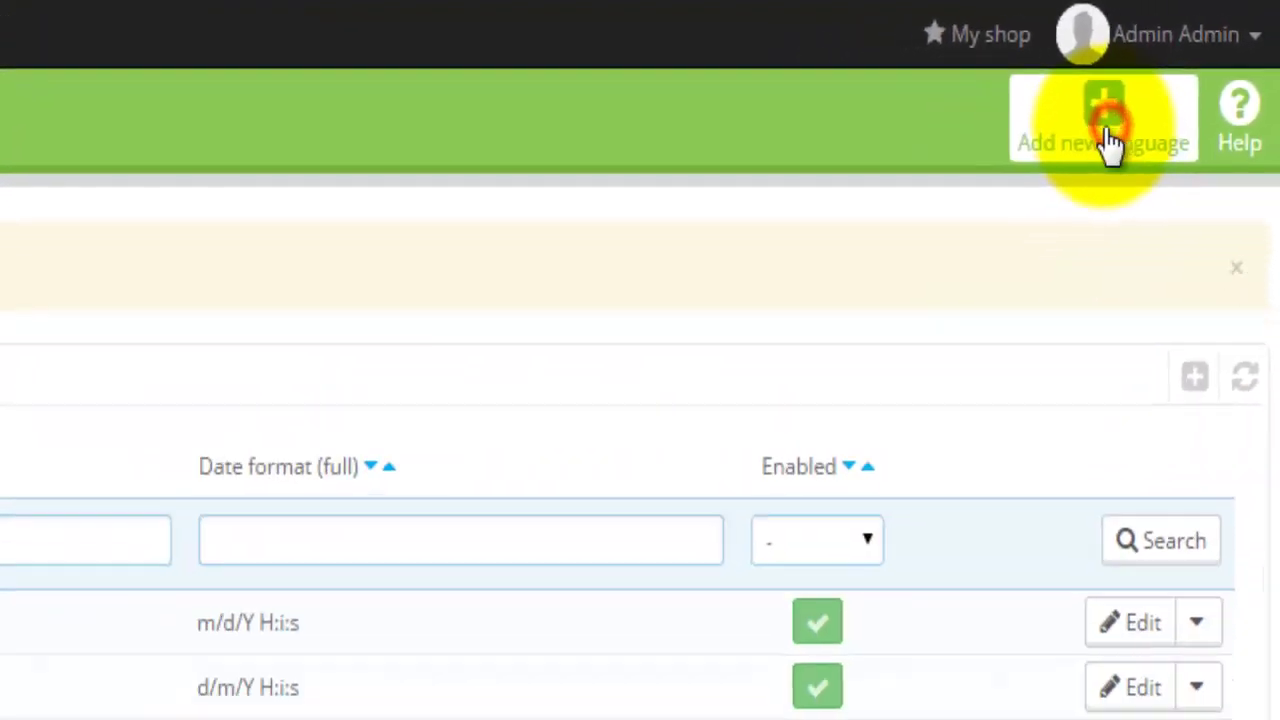
click(1025, 200)
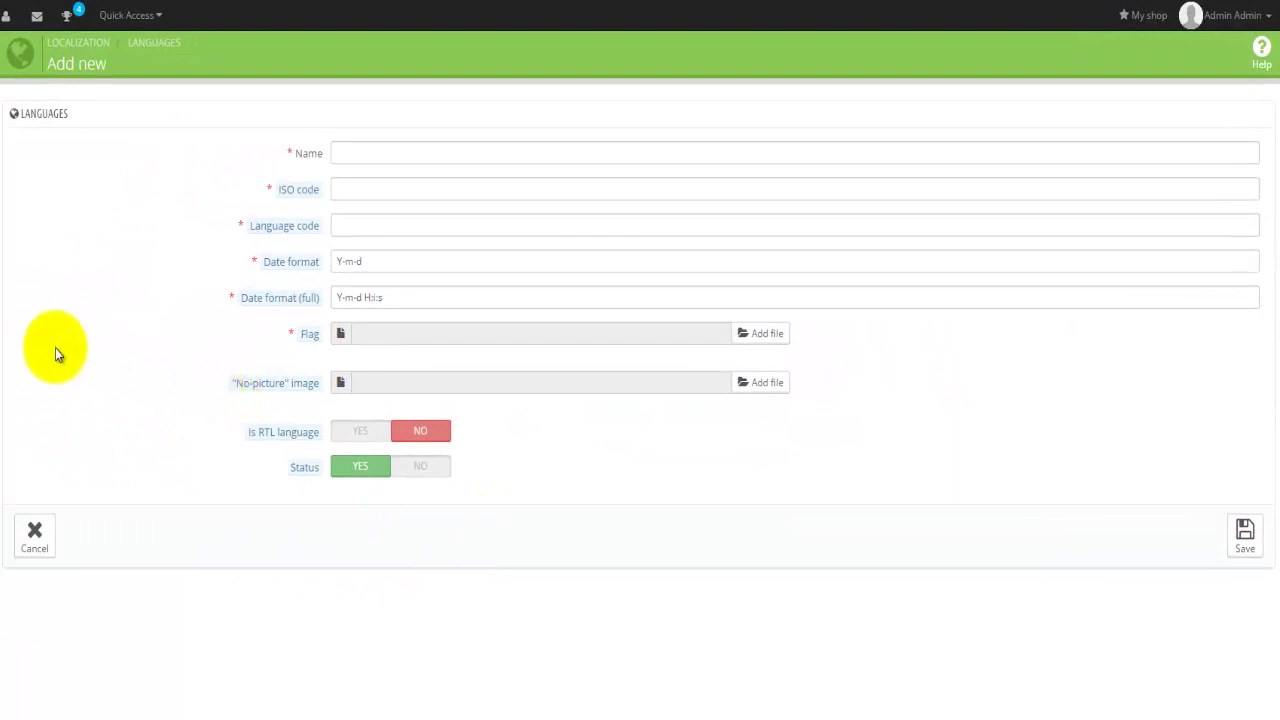
Step: Return to the Localization page and check the default language choices again
click(22, 291)
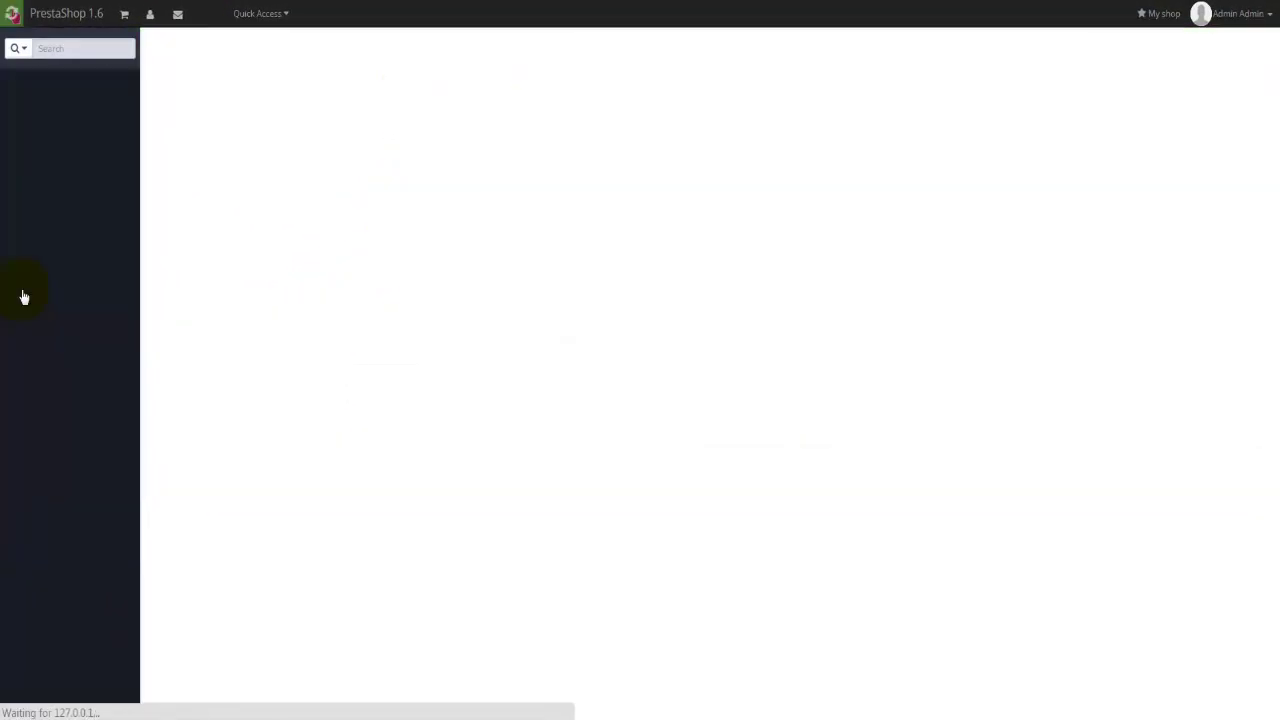
scroll(340, 398, down, 3)
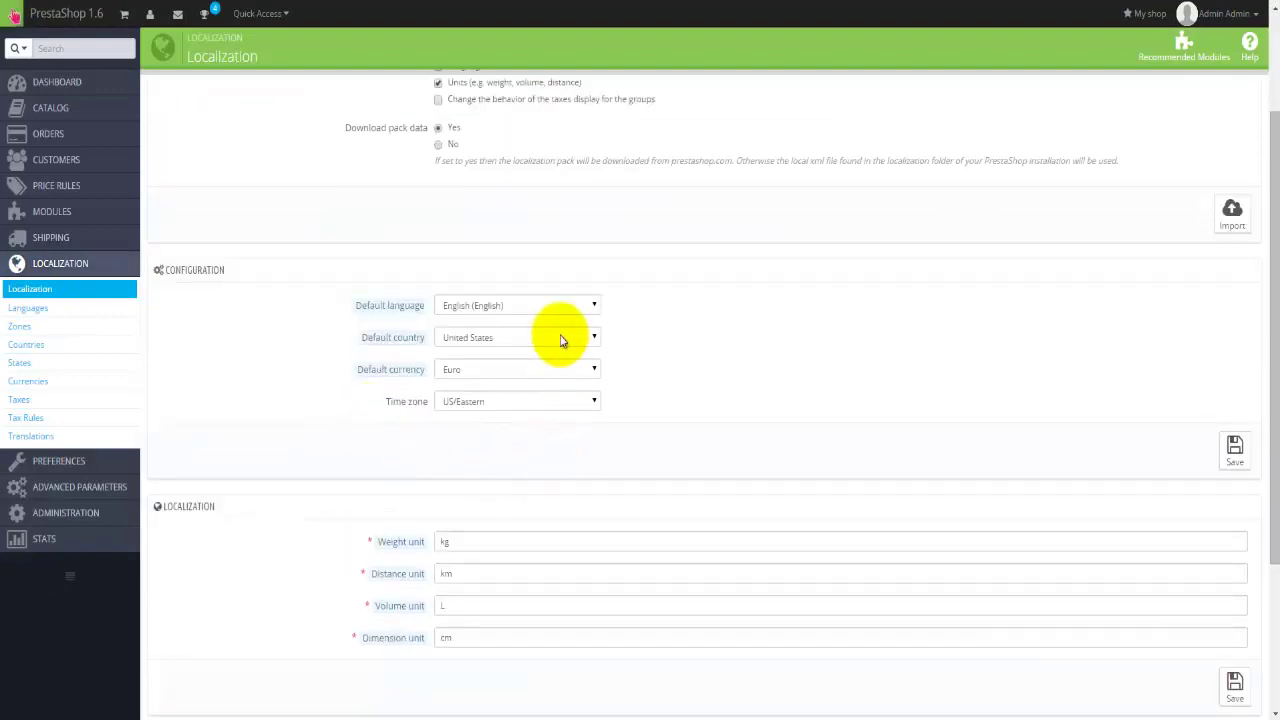
click(557, 317)
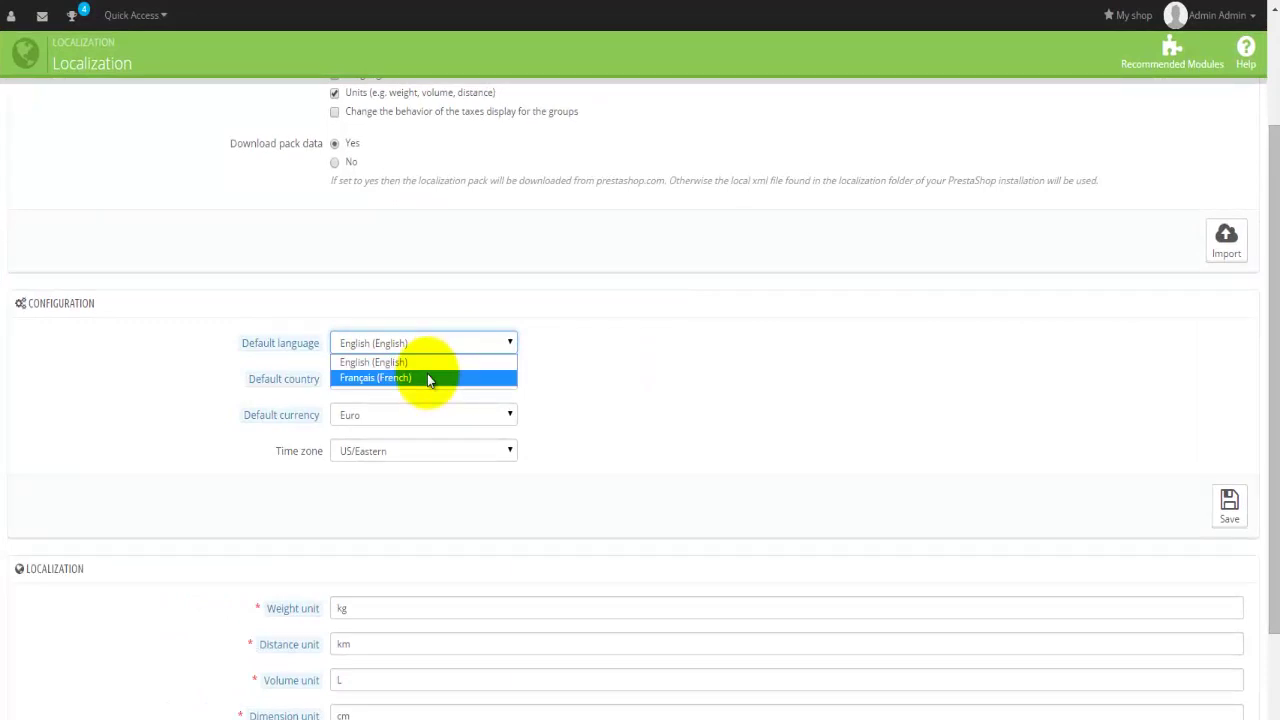
click(130, 404)
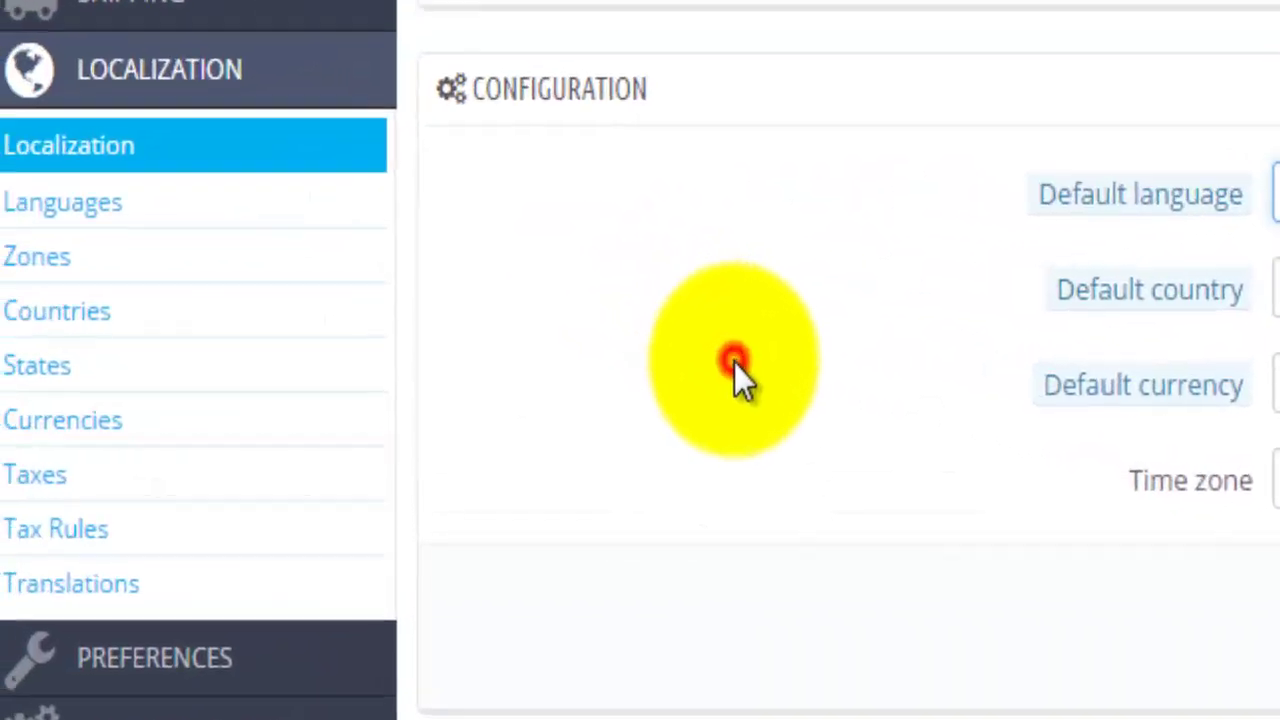
Step: Review the Zones list and look through the first page of the Countries list with its zones and enabled states
click(72, 244)
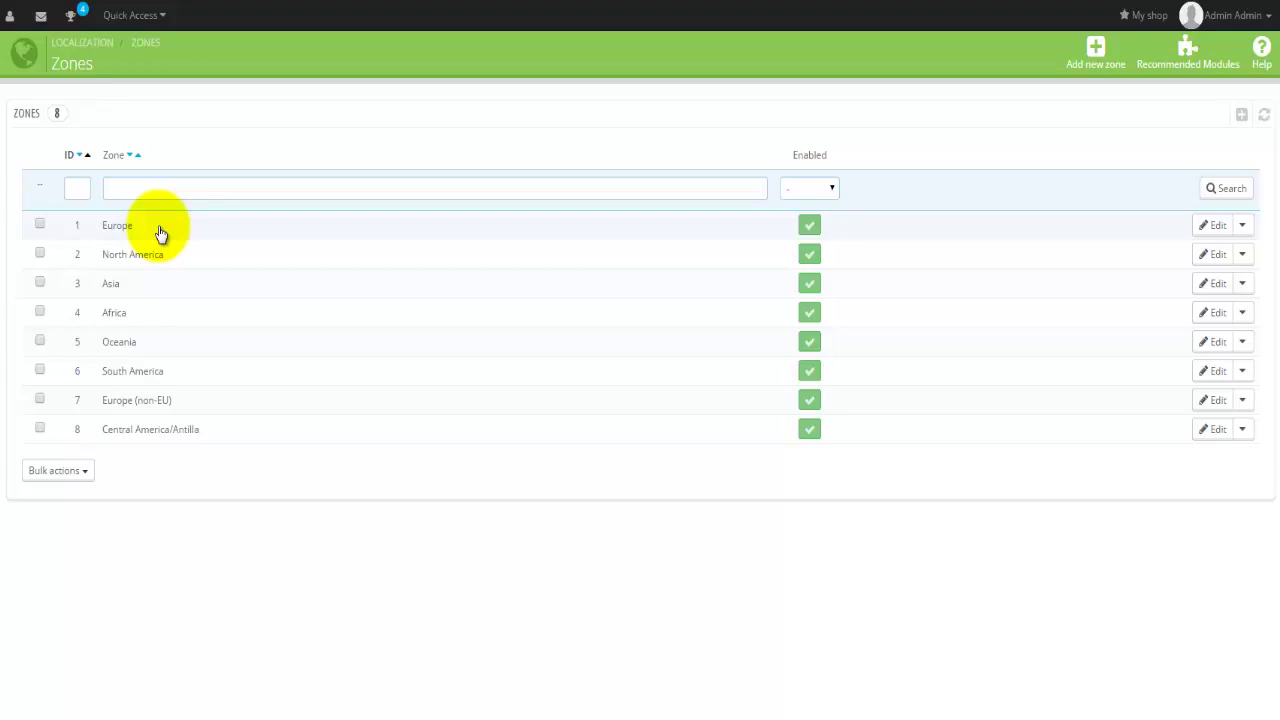
click(97, 309)
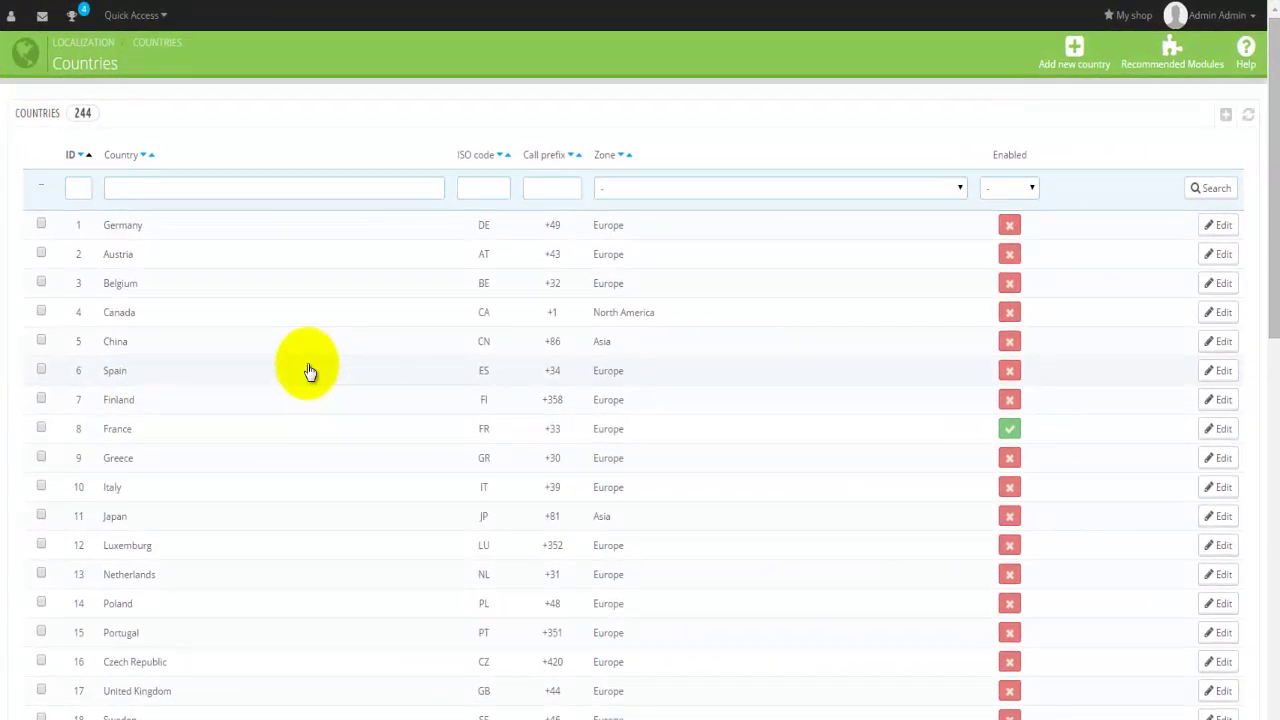
scroll(309, 372, down, 3)
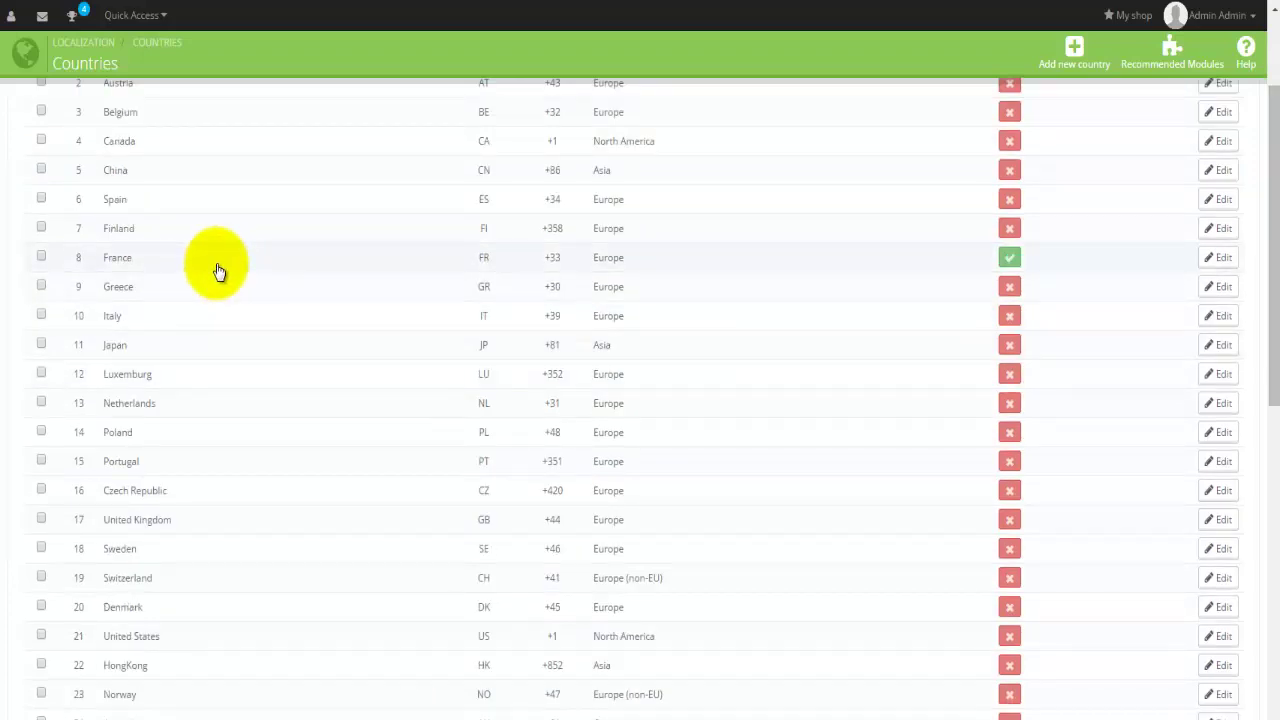
scroll(219, 272, down, 7)
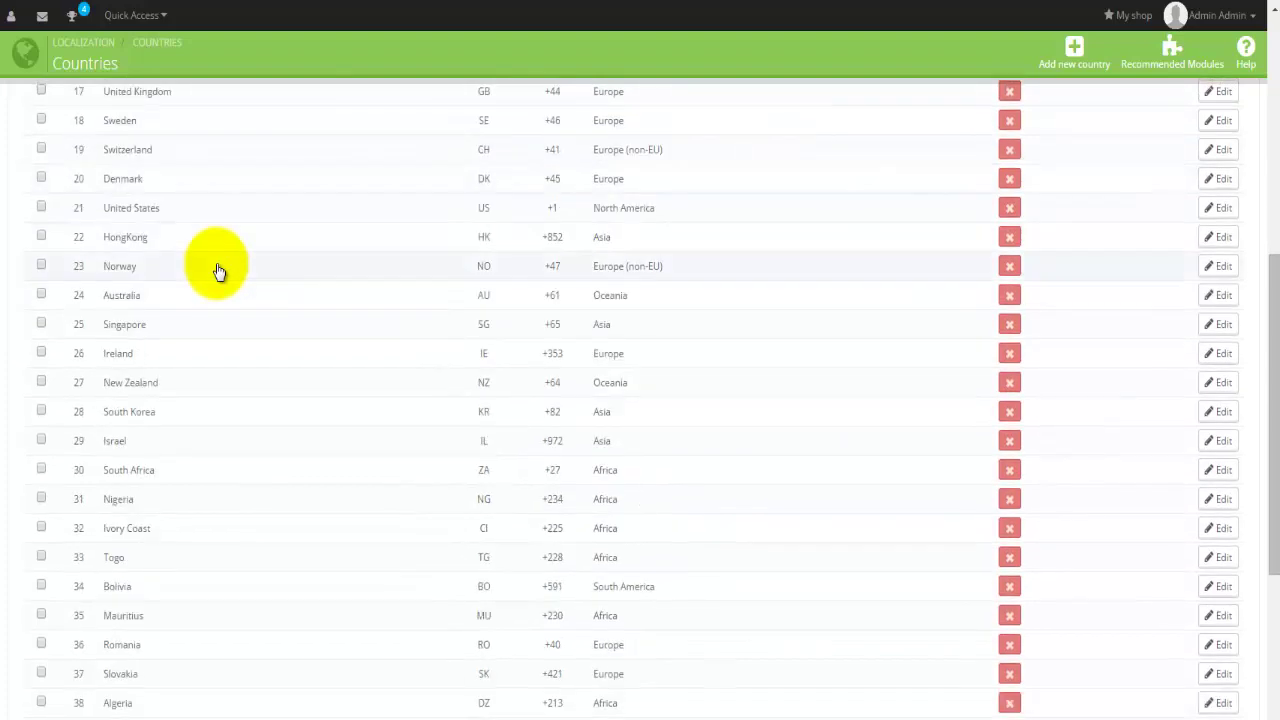
scroll(221, 282, down, 7)
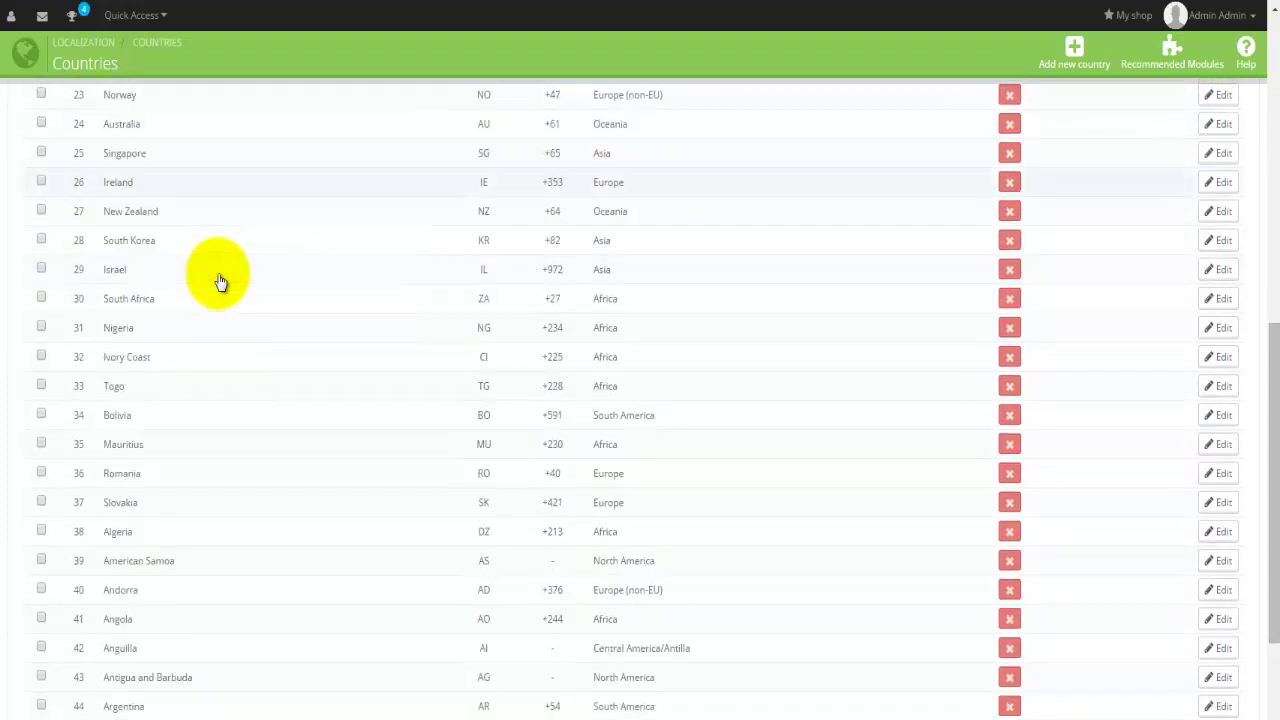
scroll(221, 282, down, 2)
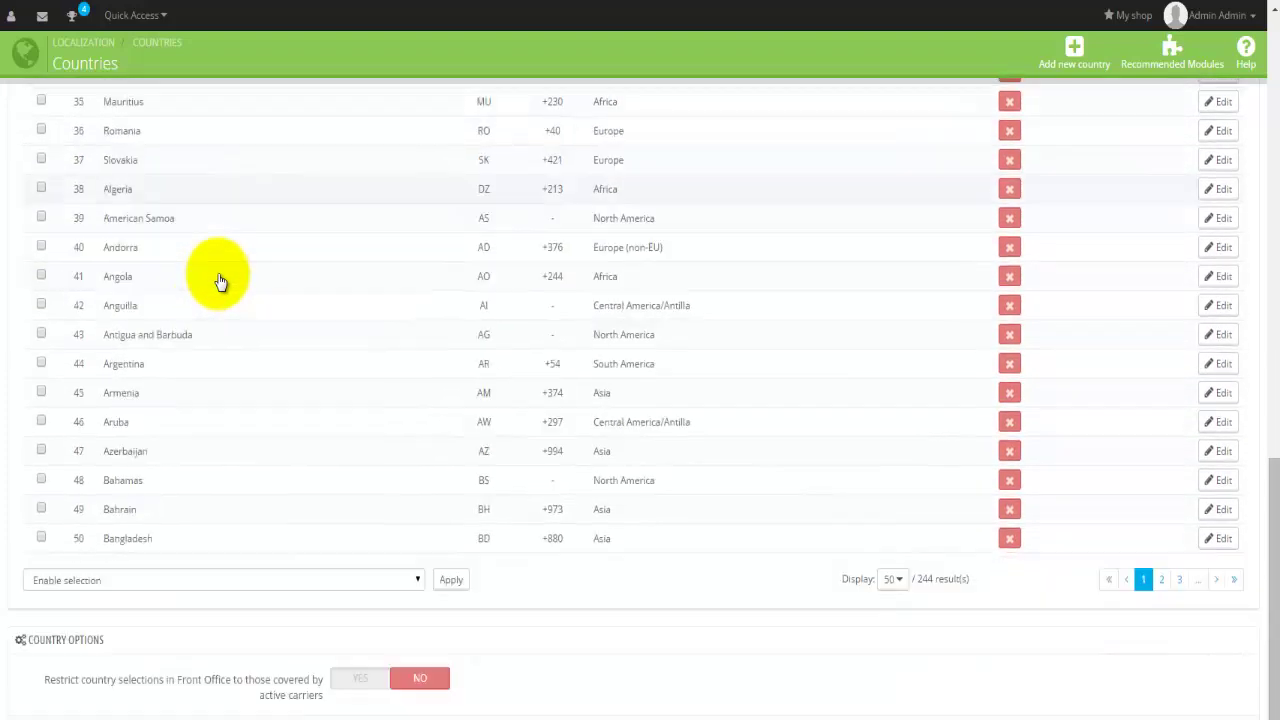
scroll(221, 282, up, 1)
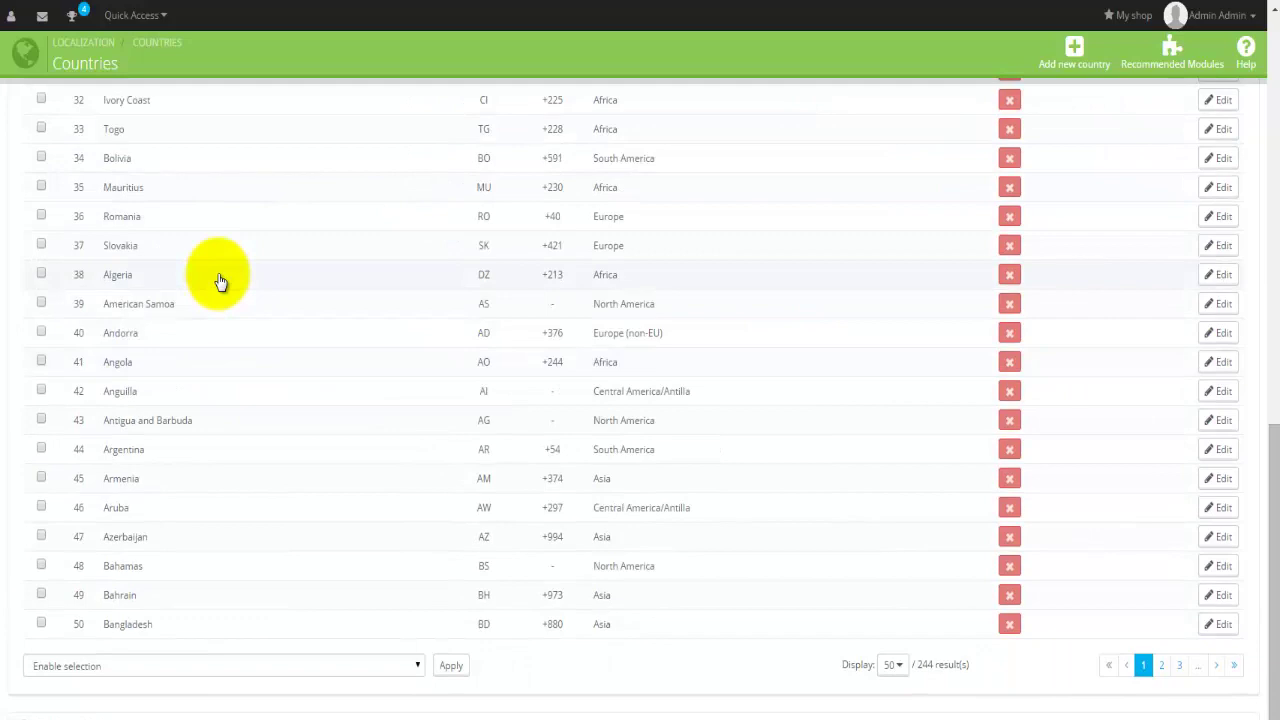
scroll(221, 282, up, 15)
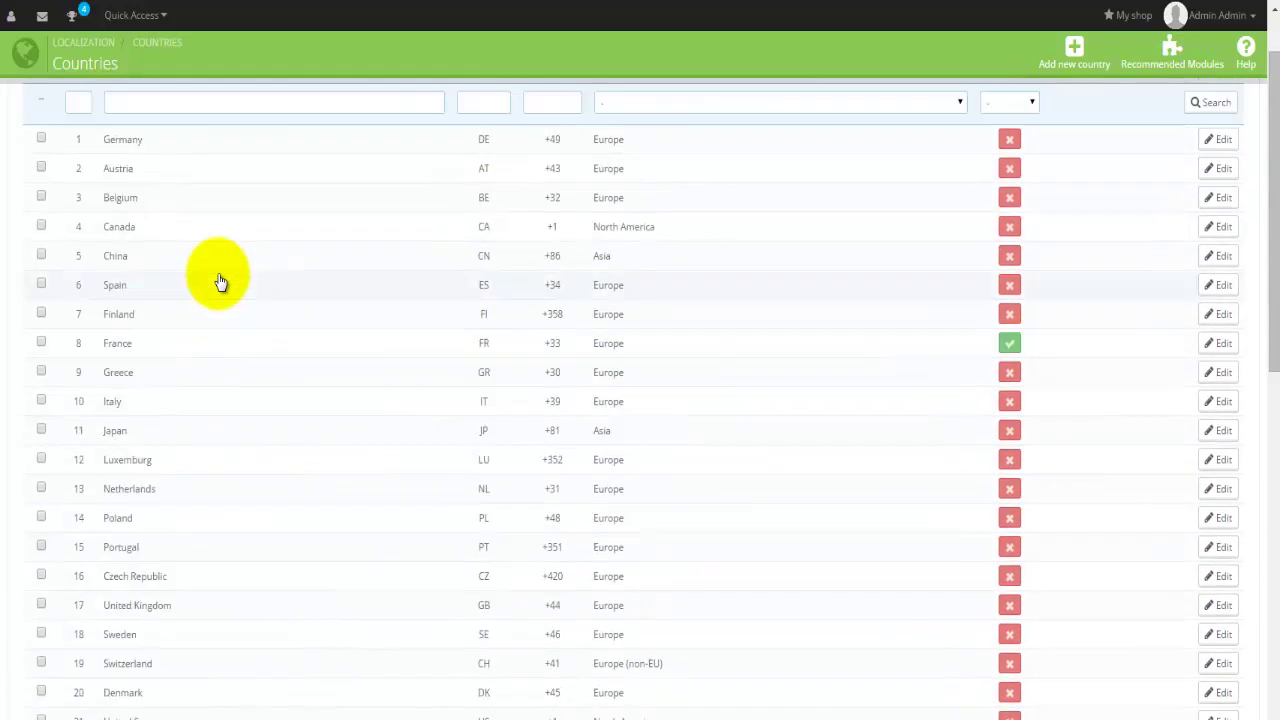
scroll(221, 282, up, 2)
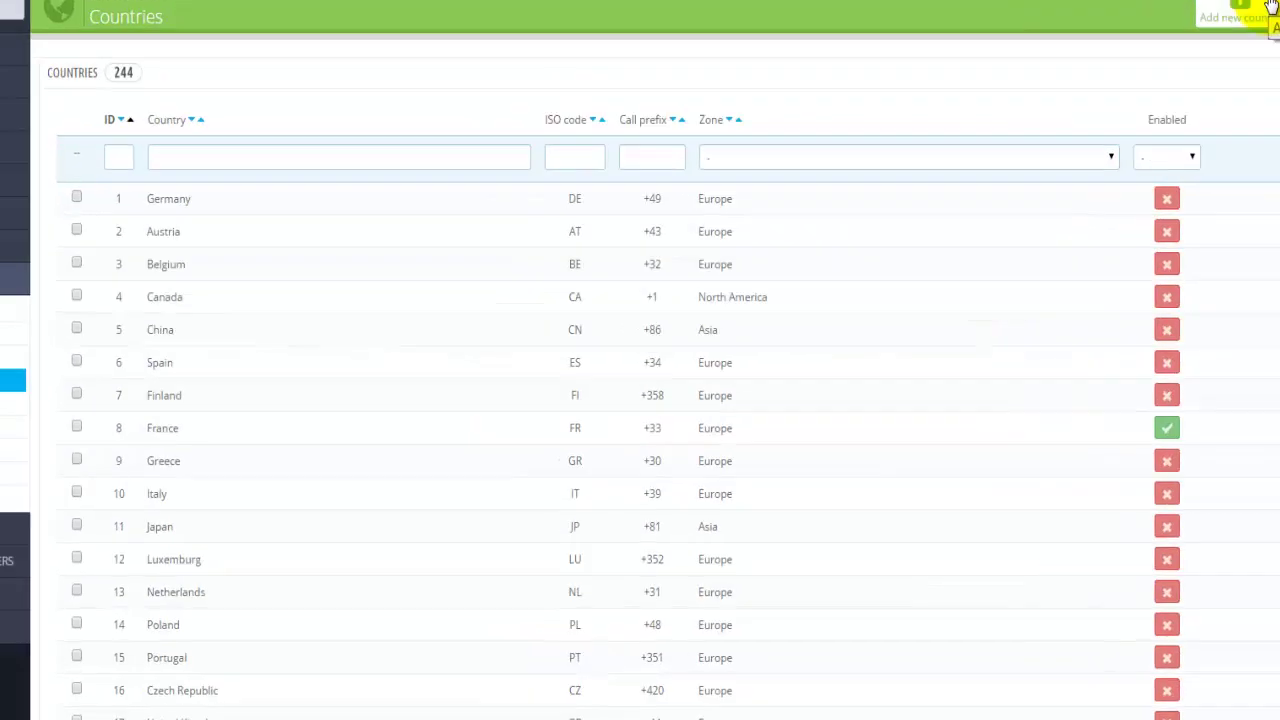
Step: Open the list of states in the localization section
click(106, 372)
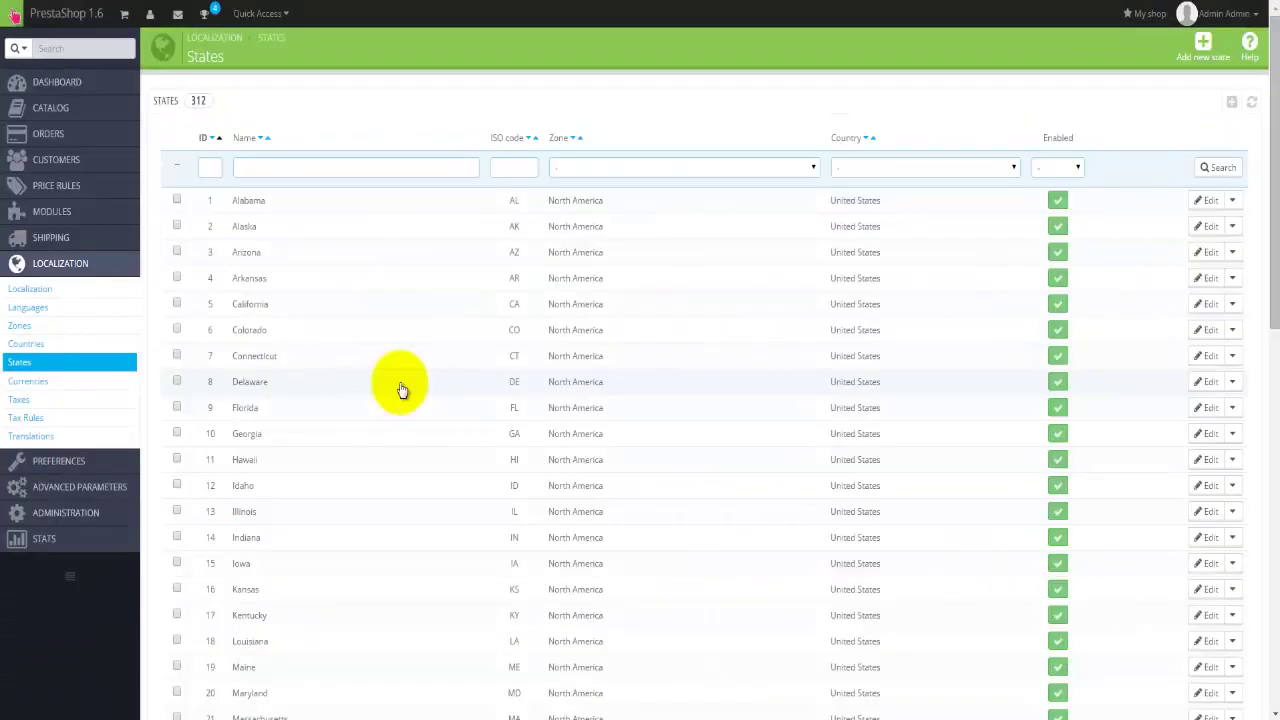
Step: Look through the first two pages of the States list, then return to its first page
scroll(400, 388, down, 5)
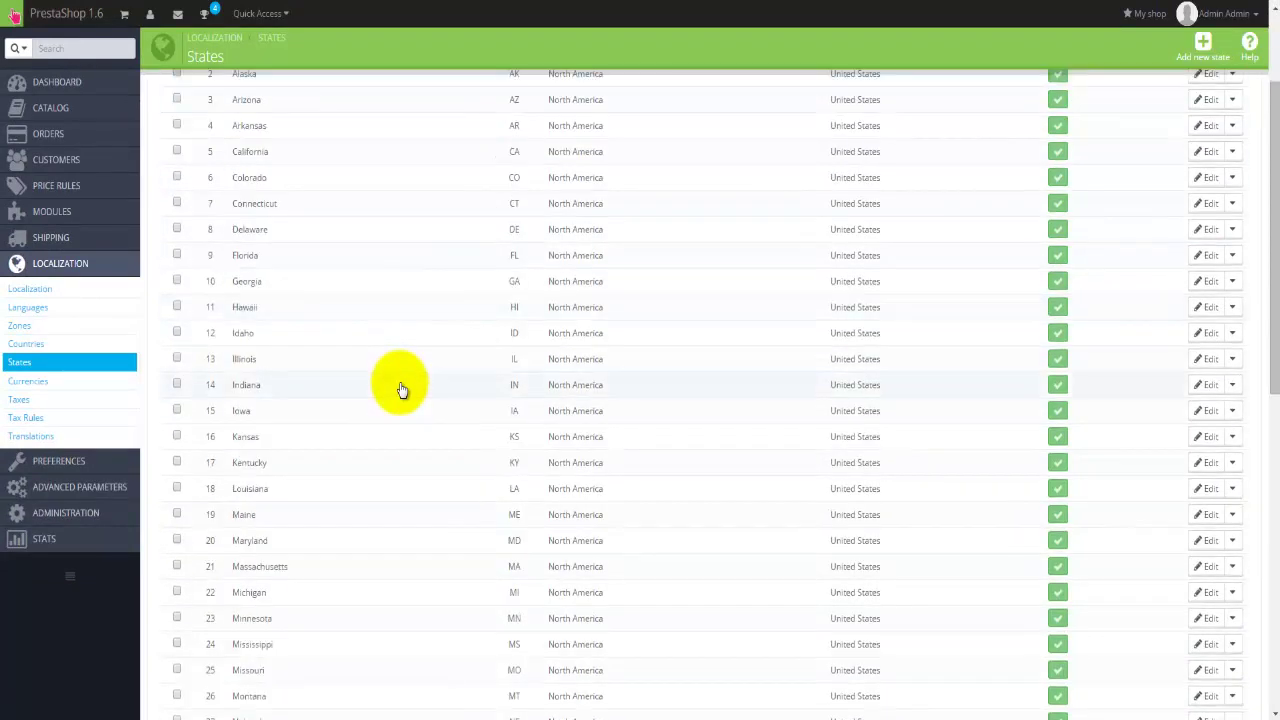
scroll(400, 388, down, 5)
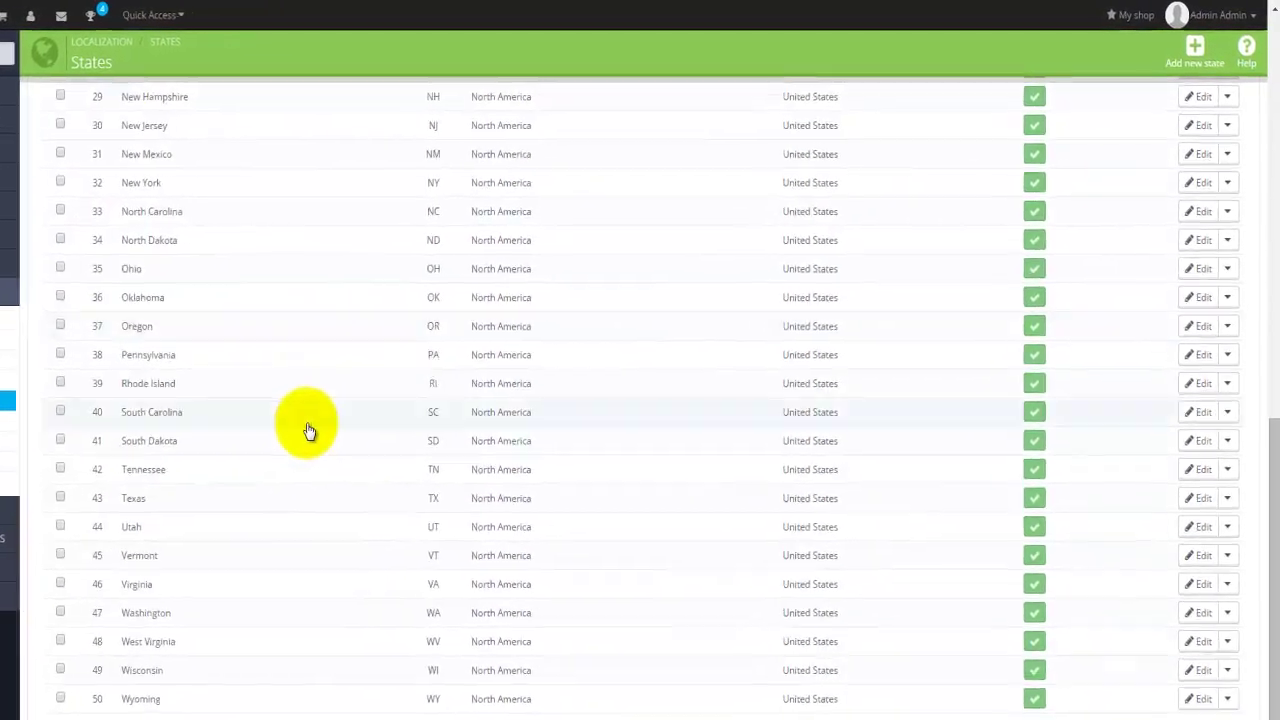
scroll(308, 431, down, 1)
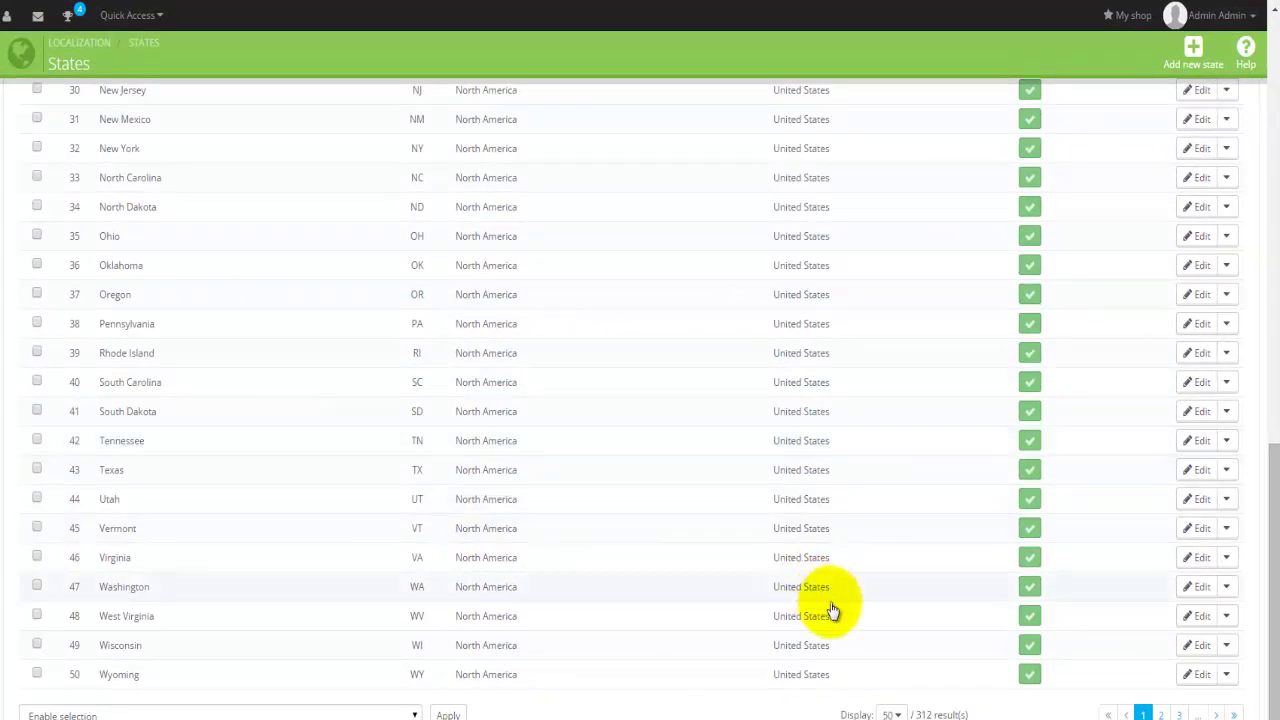
click(1161, 714)
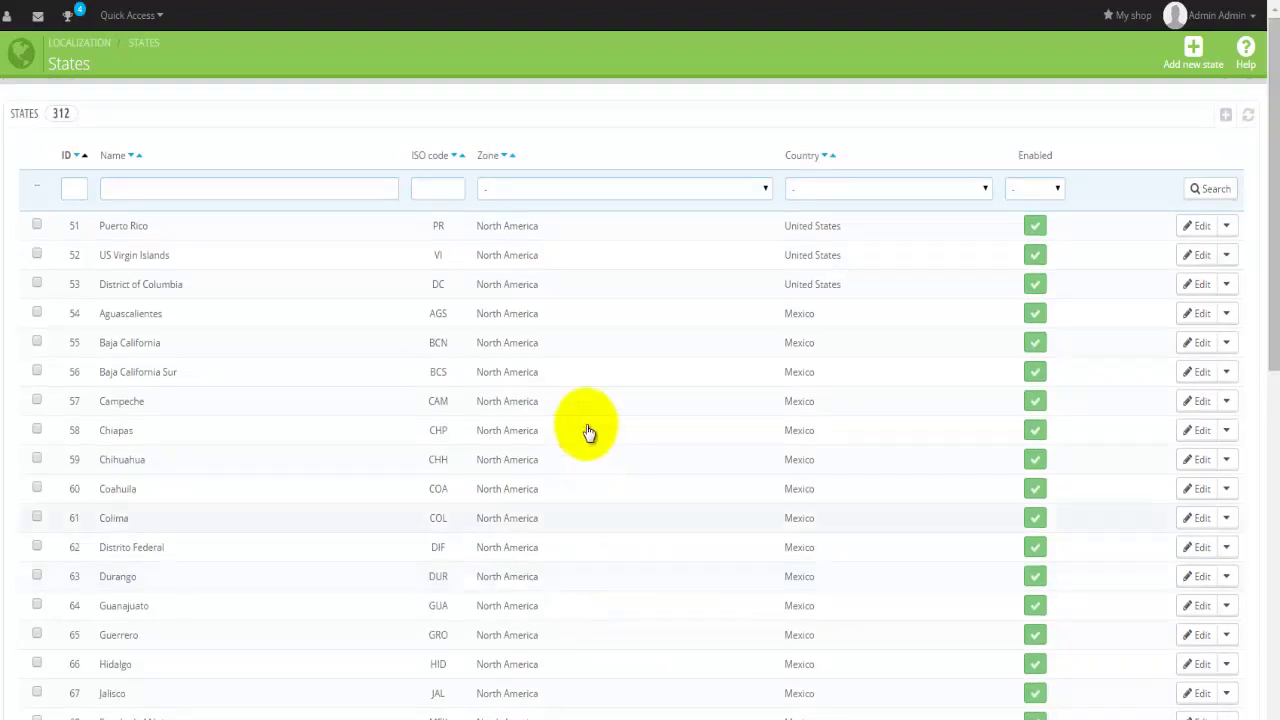
scroll(263, 510, down, 5)
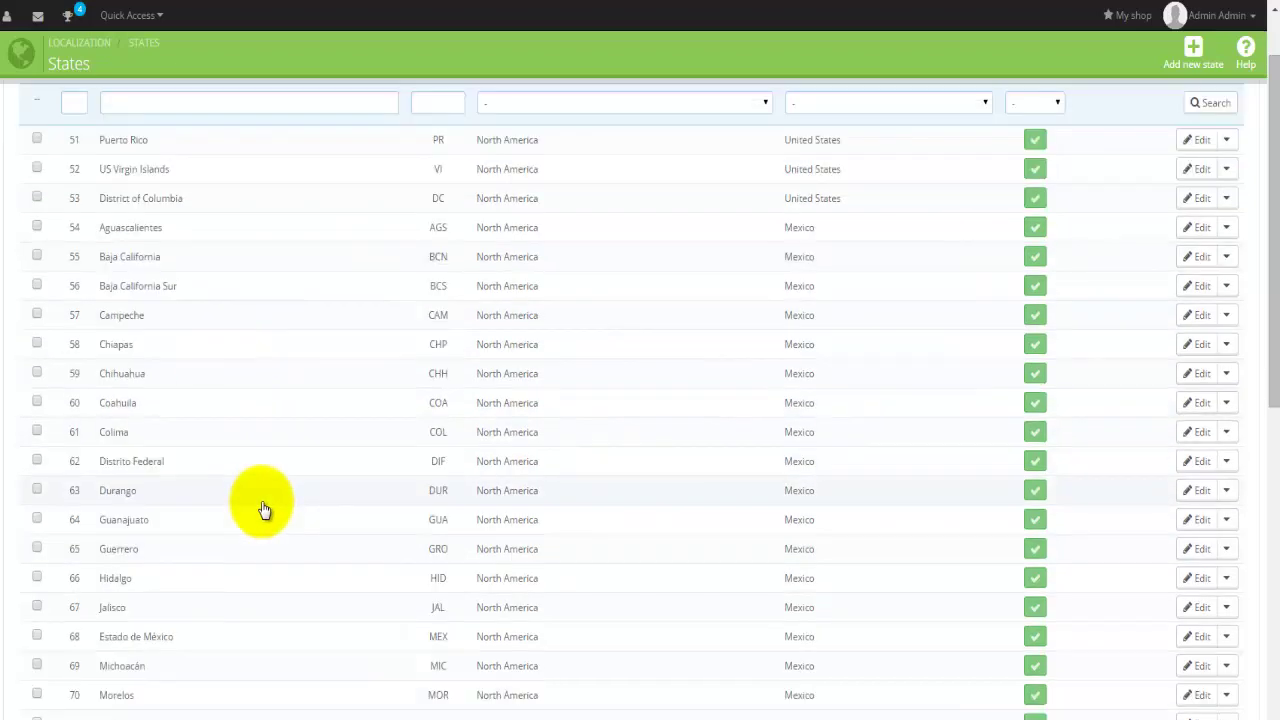
scroll(263, 510, down, 10)
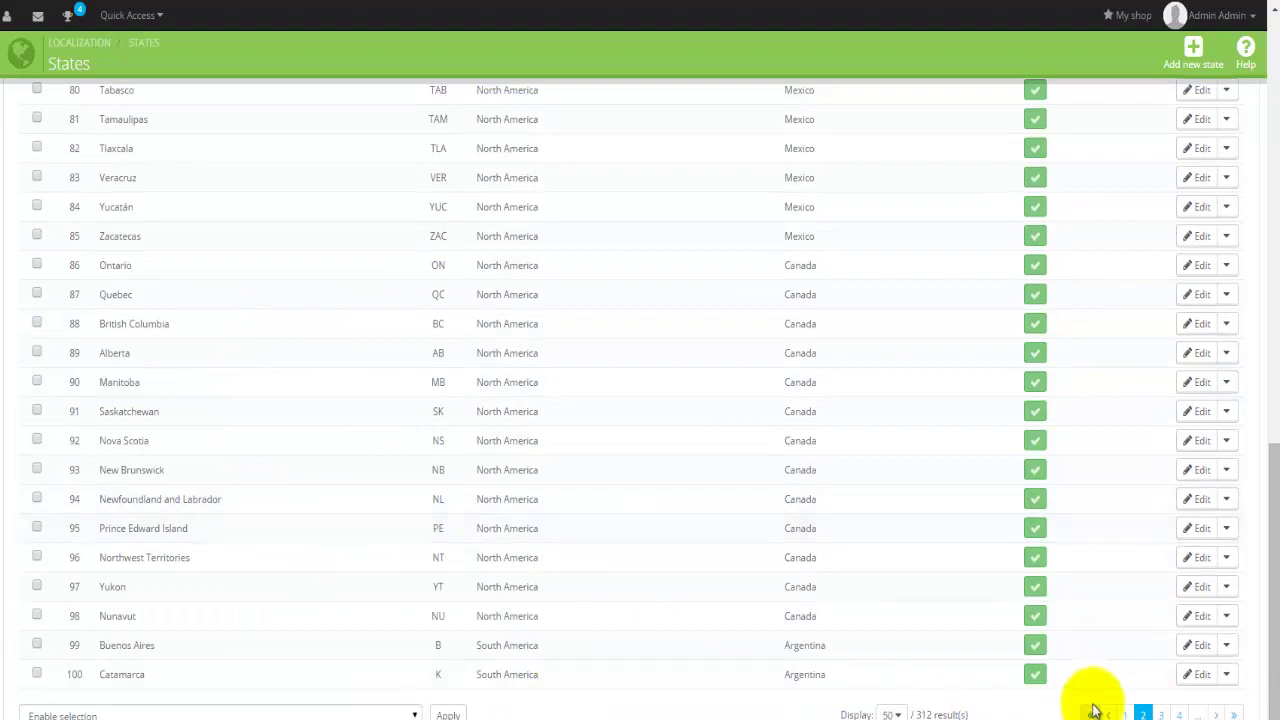
click(1127, 712)
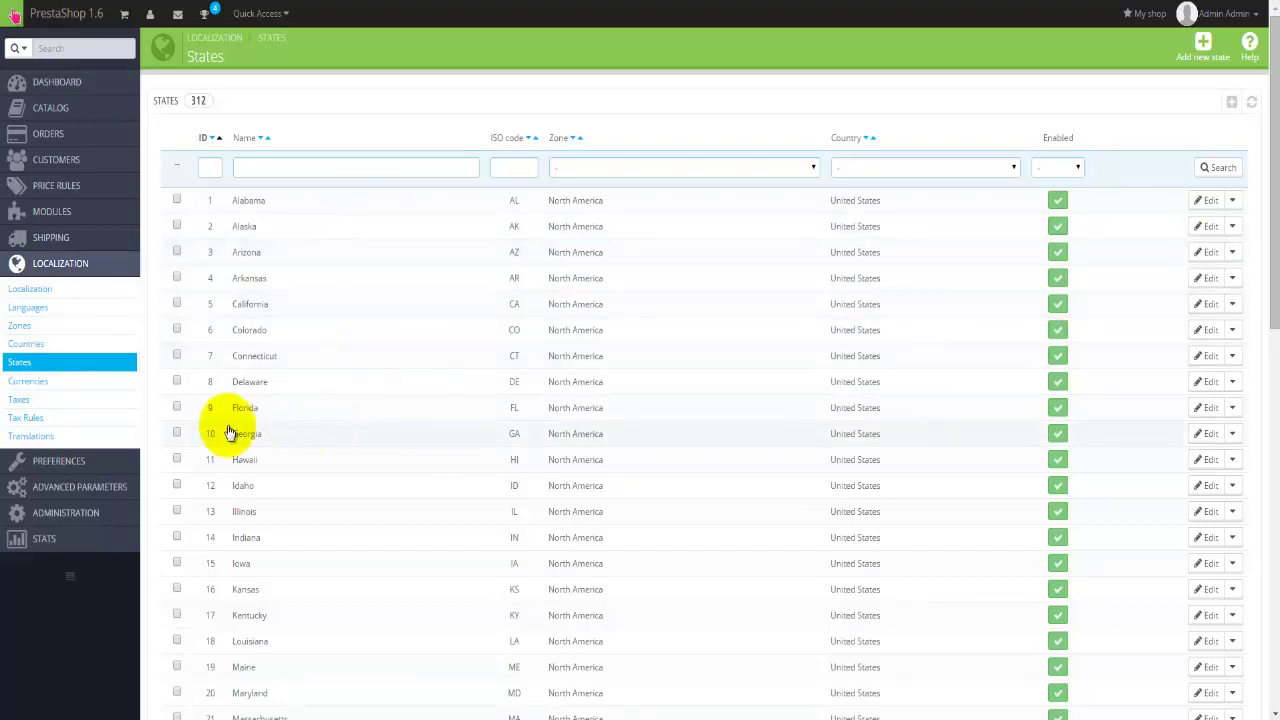
Step: View the Currencies page with its automatic rate update section, then open the Taxes page
click(39, 387)
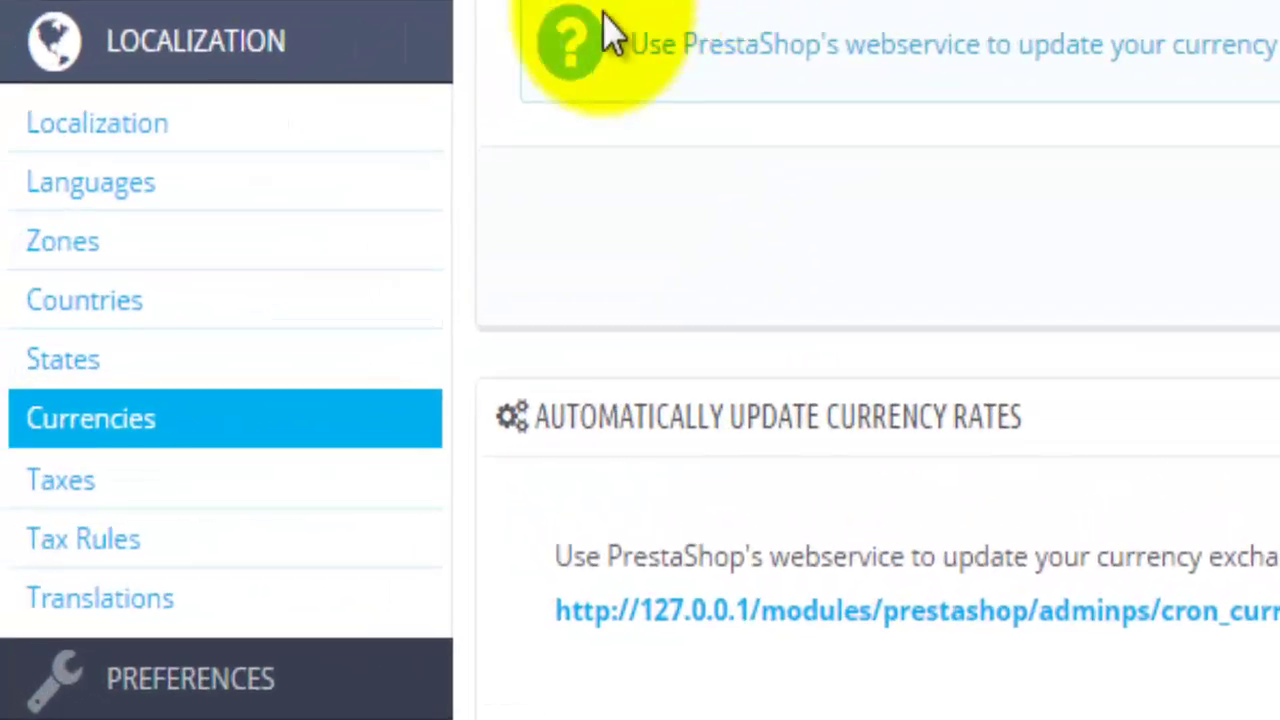
click(80, 490)
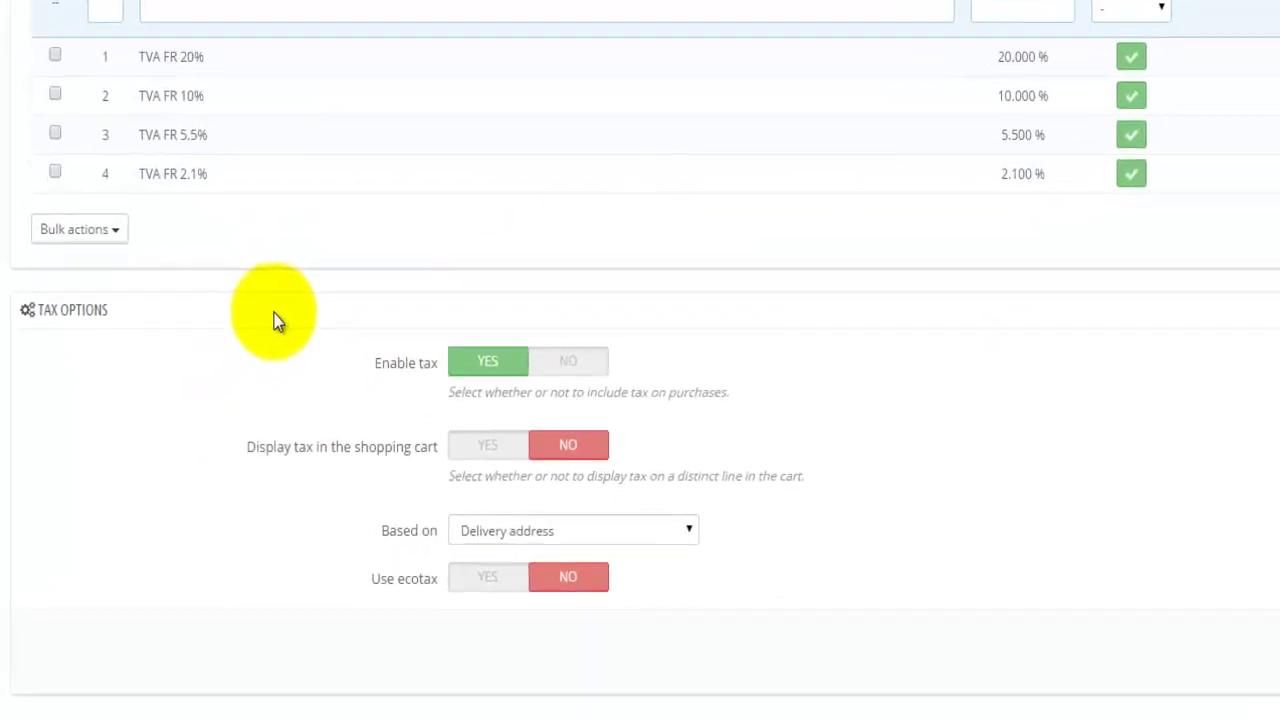
Step: Check the address choices for "Based on" in the tax options and close the list without changing it
click(275, 318)
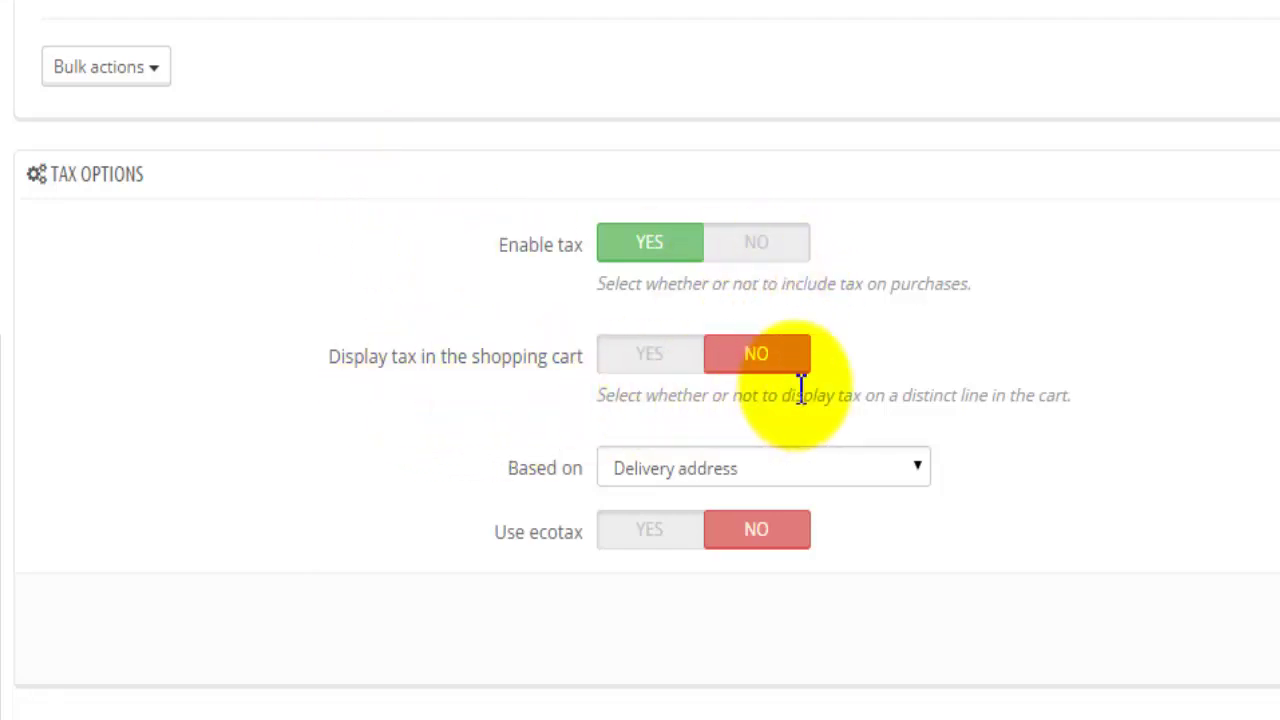
click(617, 471)
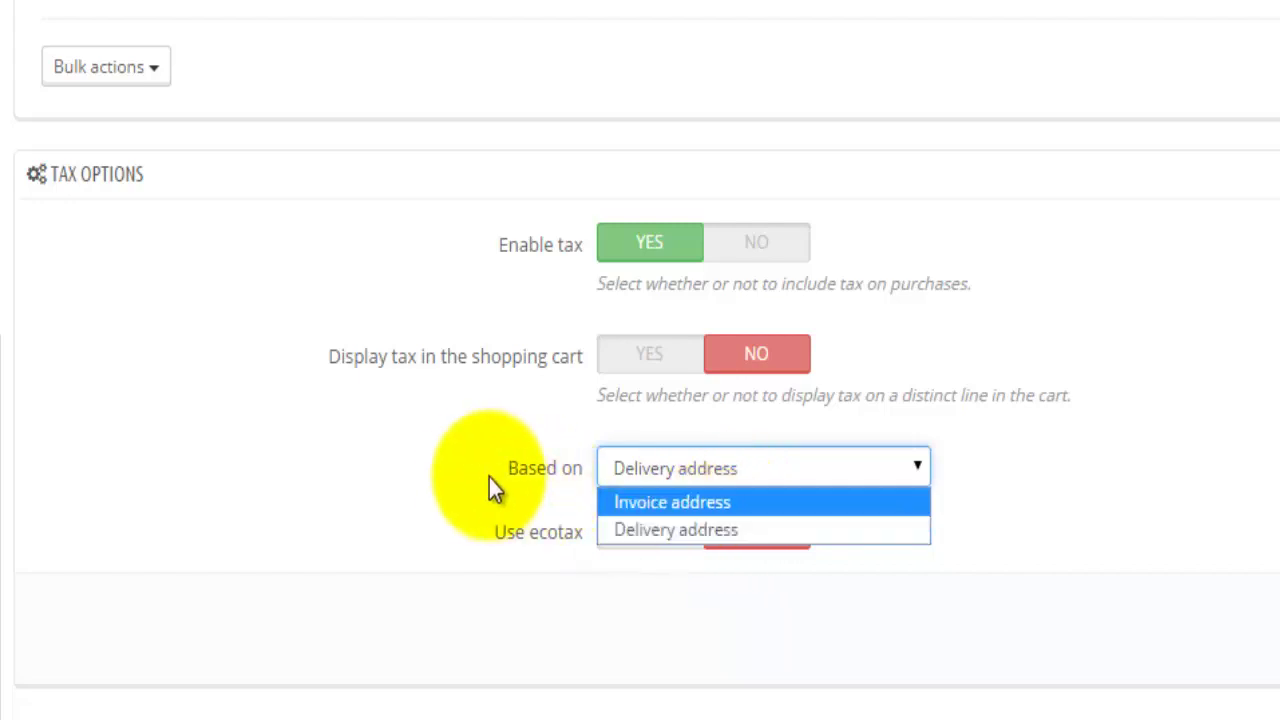
click(441, 492)
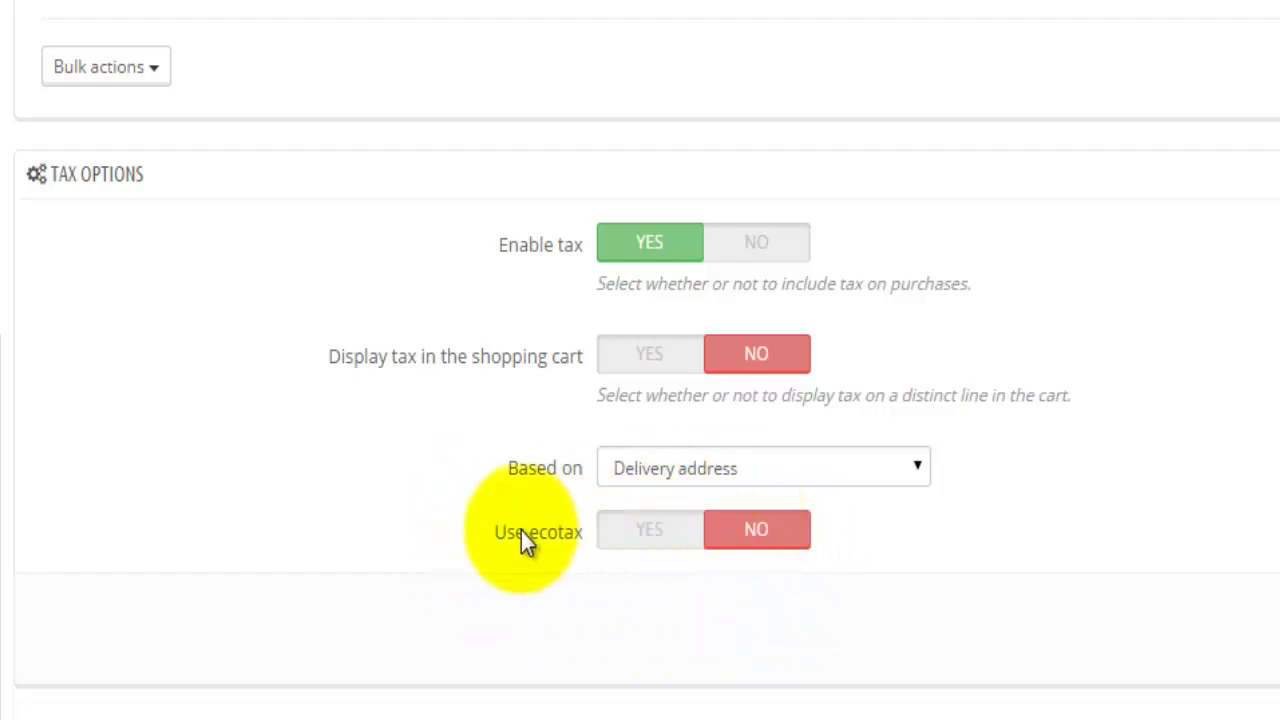
Step: View the Tax Rules list, then open the Translations page in the localization section
click(108, 540)
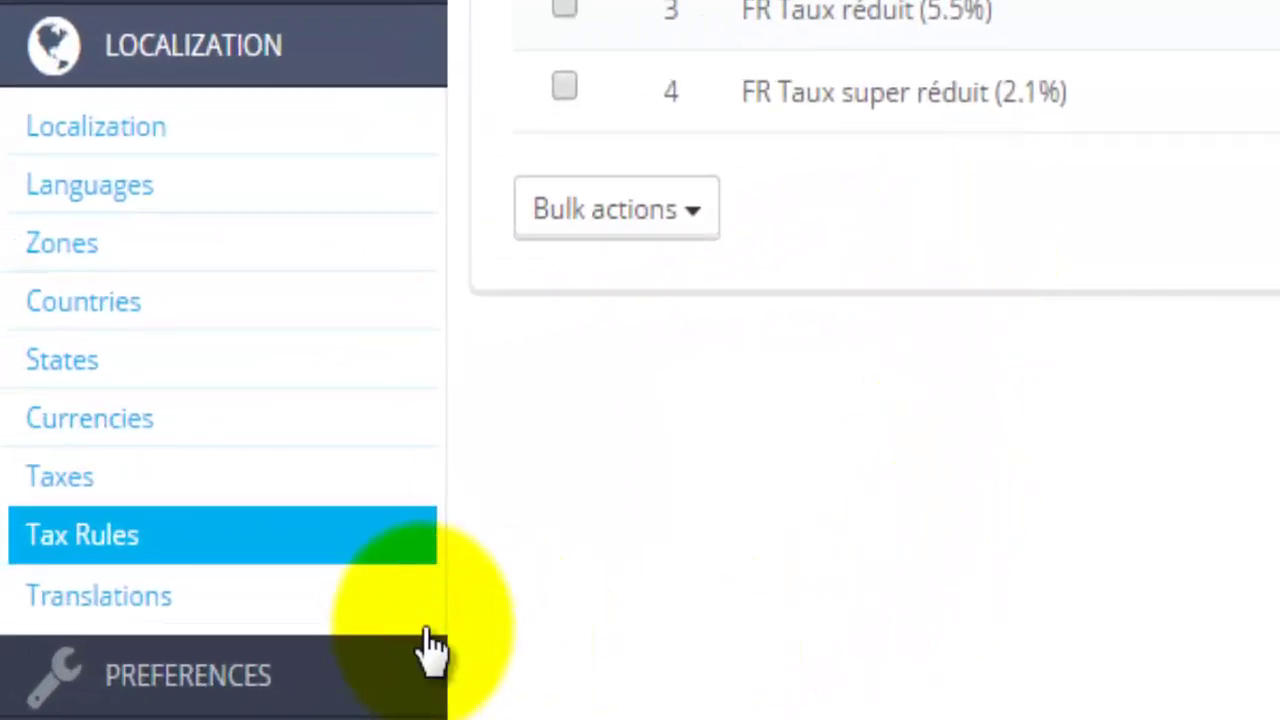
click(335, 608)
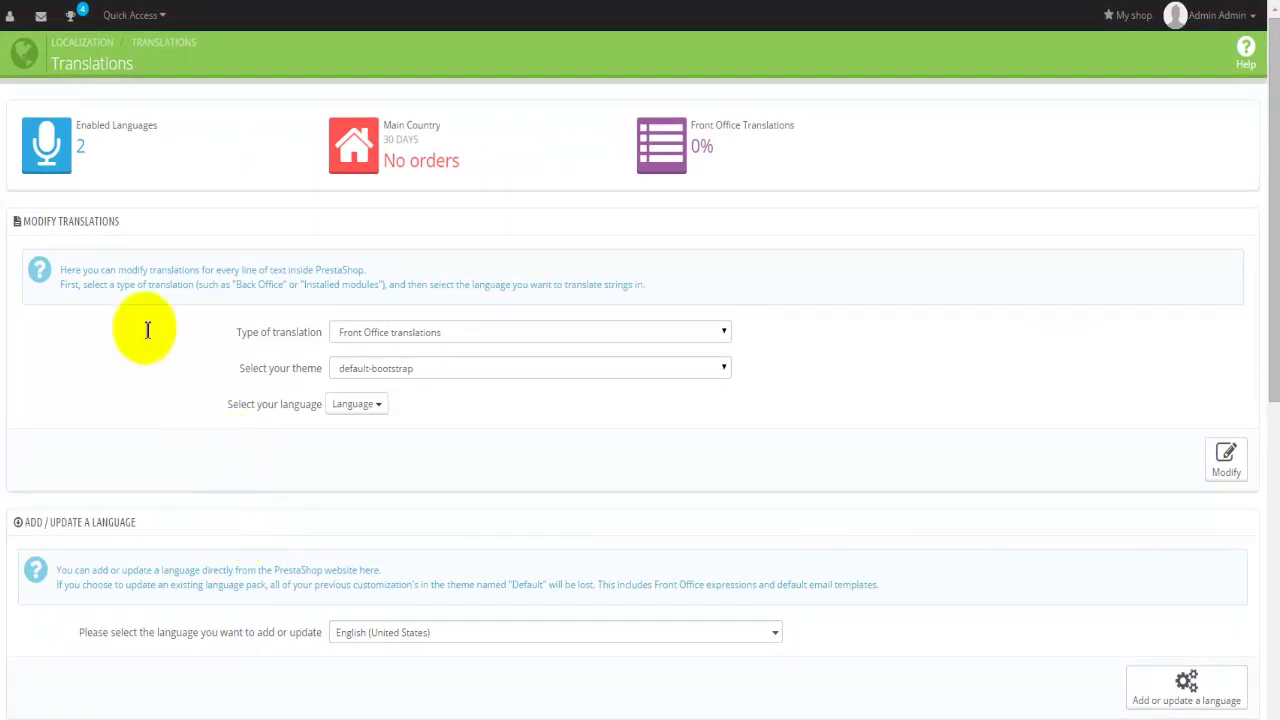
Step: Highlight the Enabled Languages and Front Office Translations labels in the Translations page's summary
double_click(145, 120)
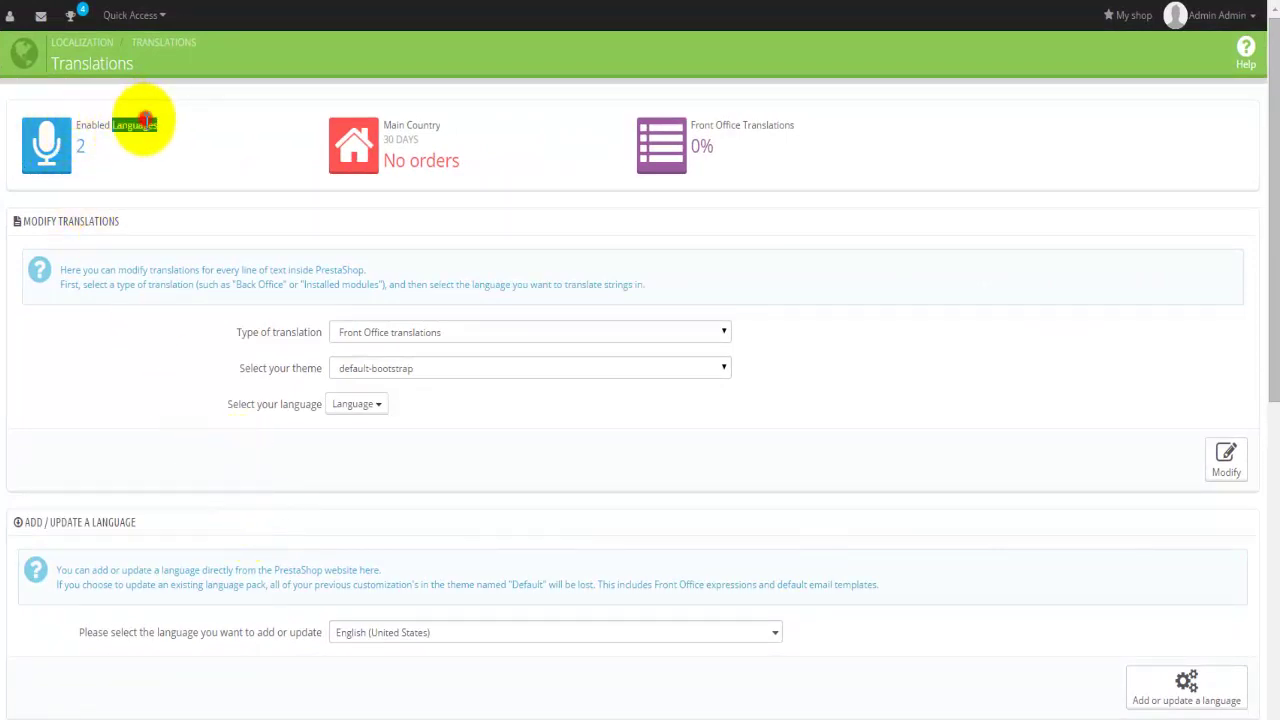
click(162, 167)
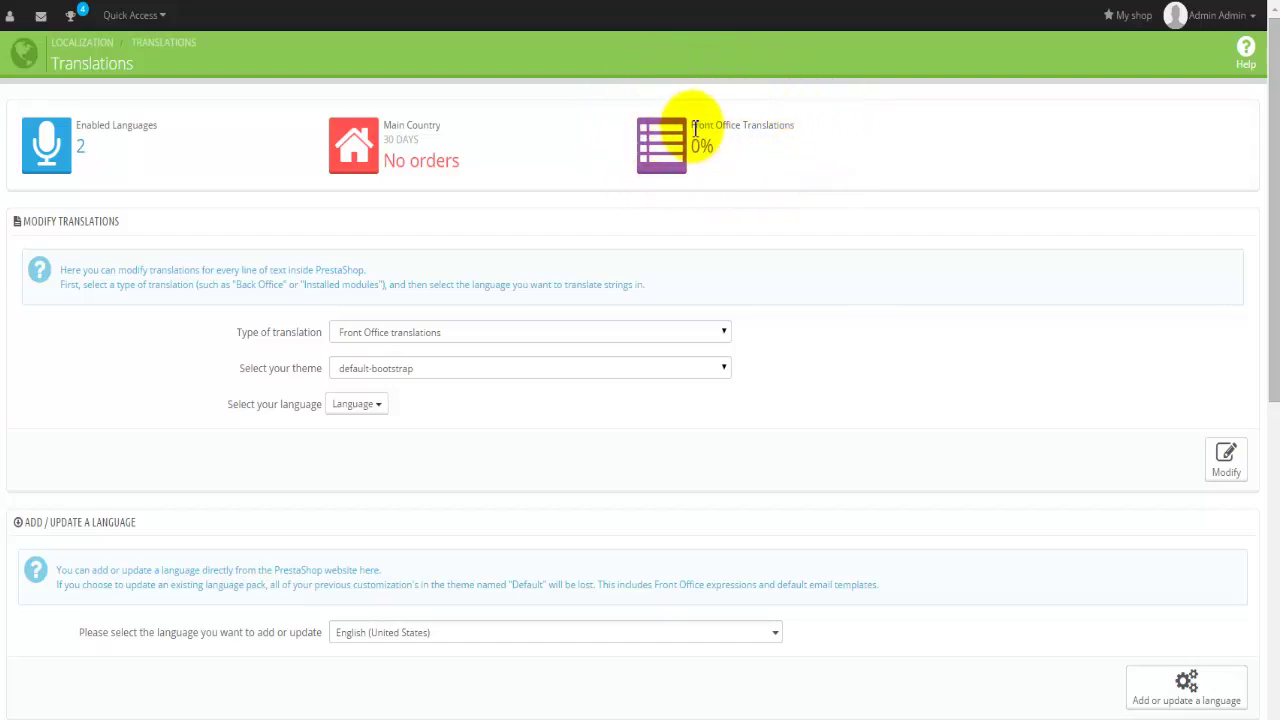
drag(690, 126, 741, 128)
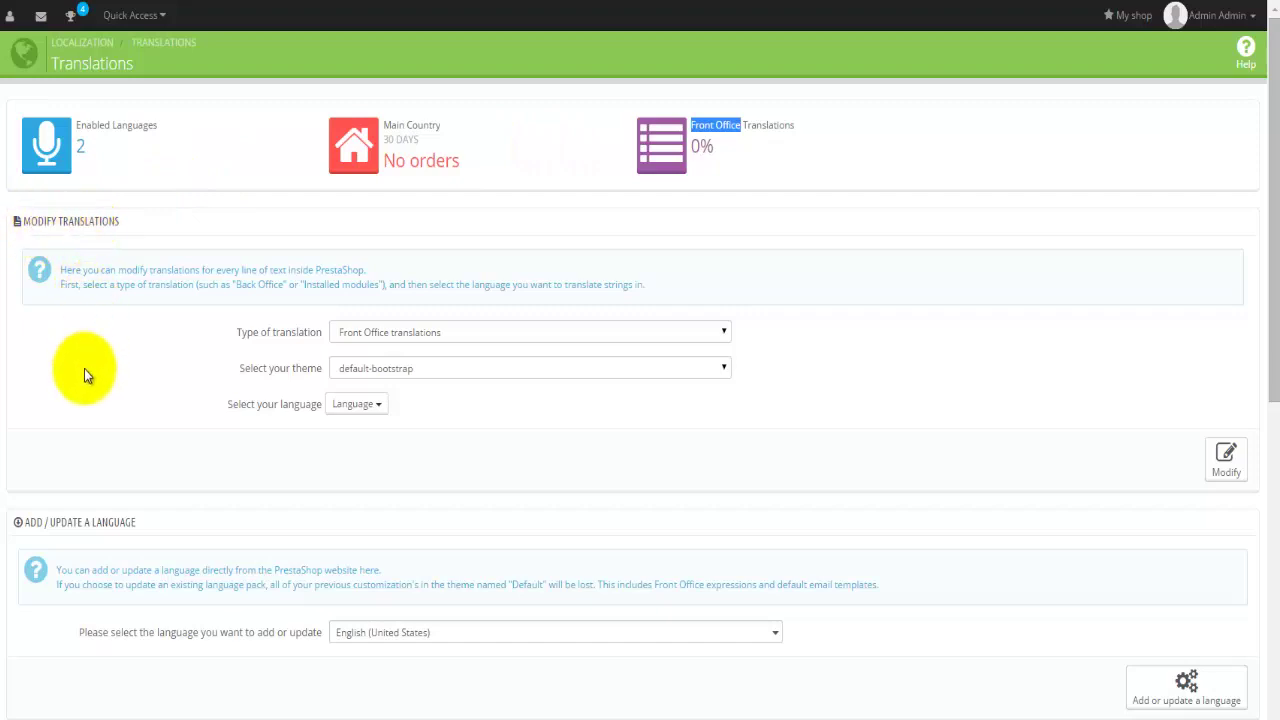
Step: Choose Español AR (Spanish) as the language to add or update
scroll(84, 368, down, 3)
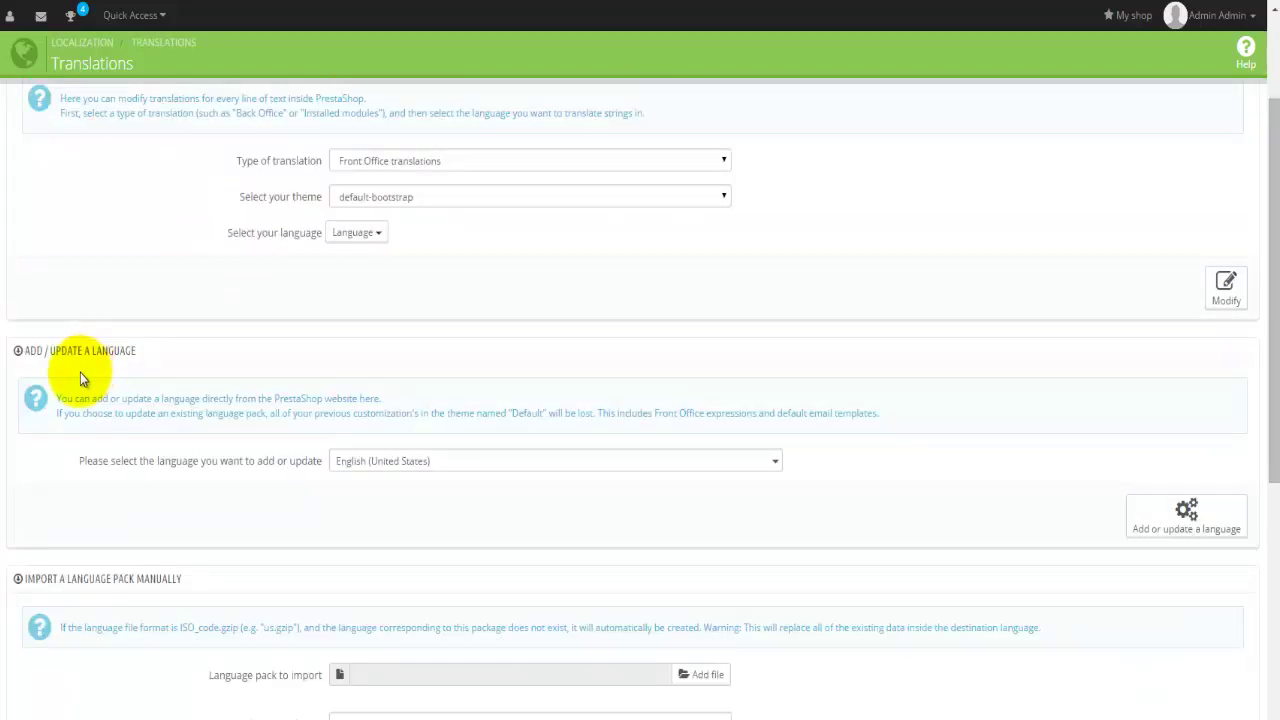
scroll(191, 386, down, 2)
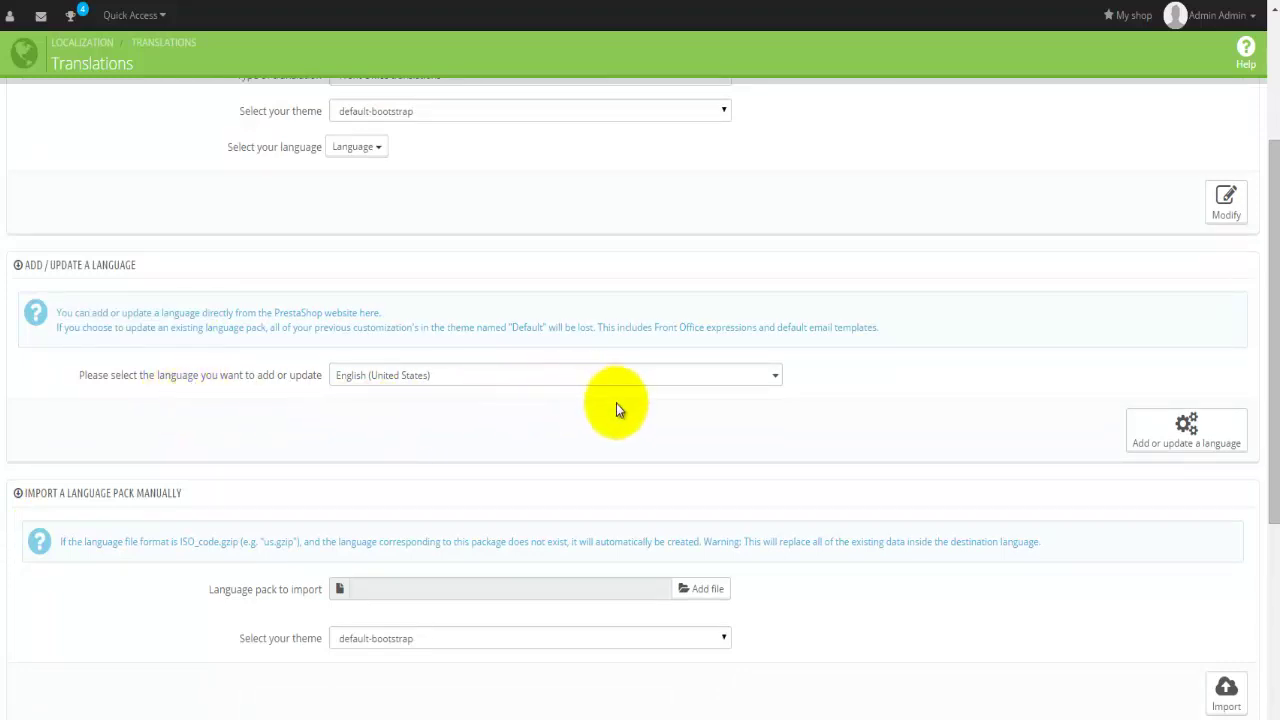
click(593, 379)
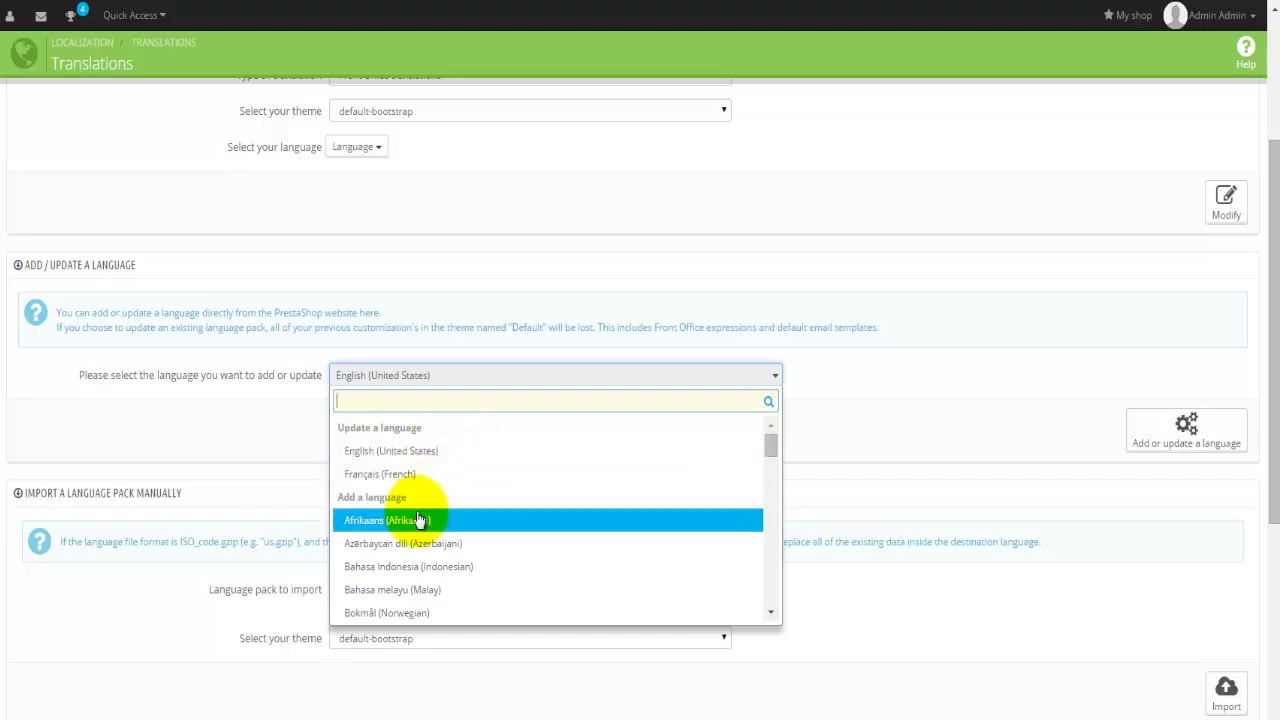
scroll(414, 540, down, 3)
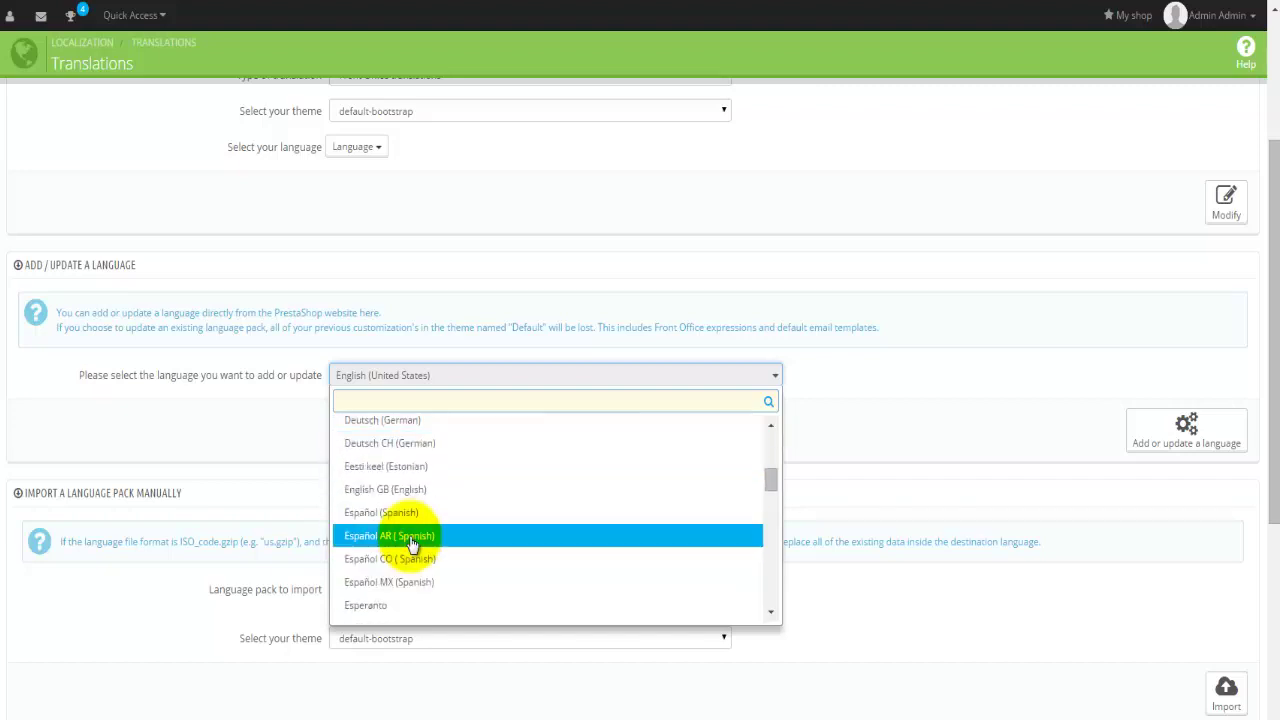
click(492, 537)
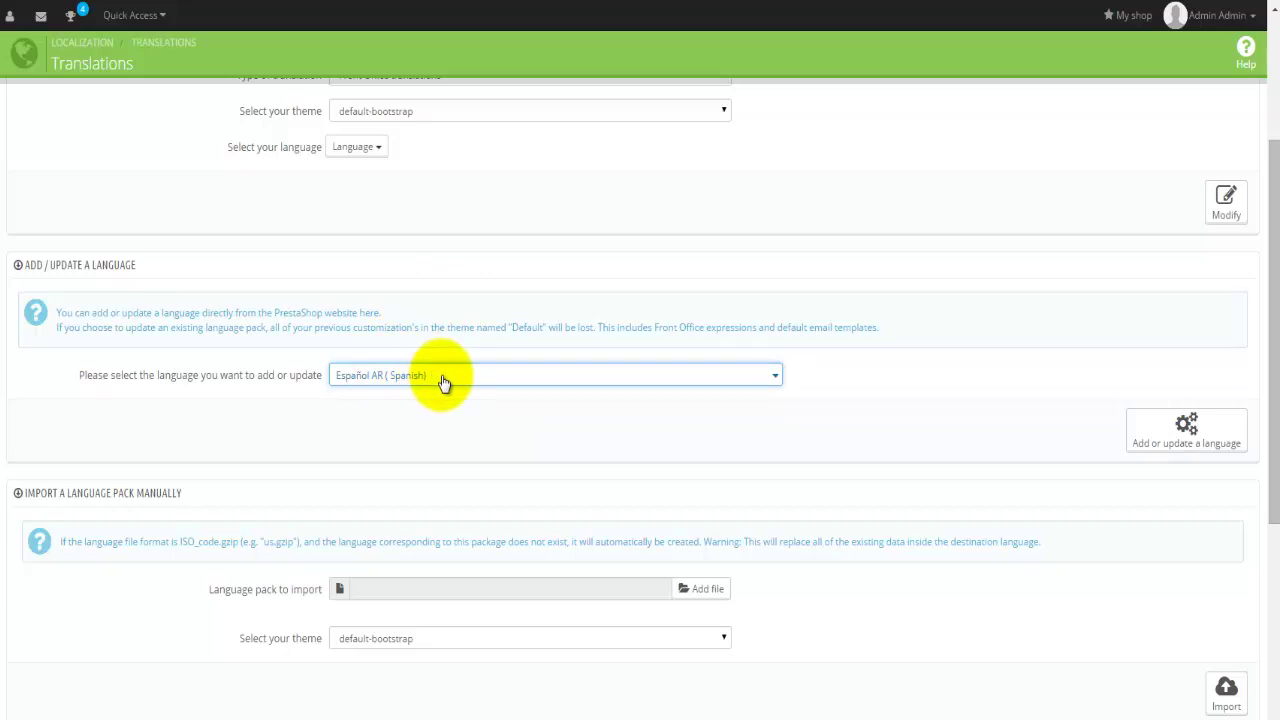
Step: Browse the available languages to add or update again and close the list without changing the selection
scroll(386, 500, down, 1)
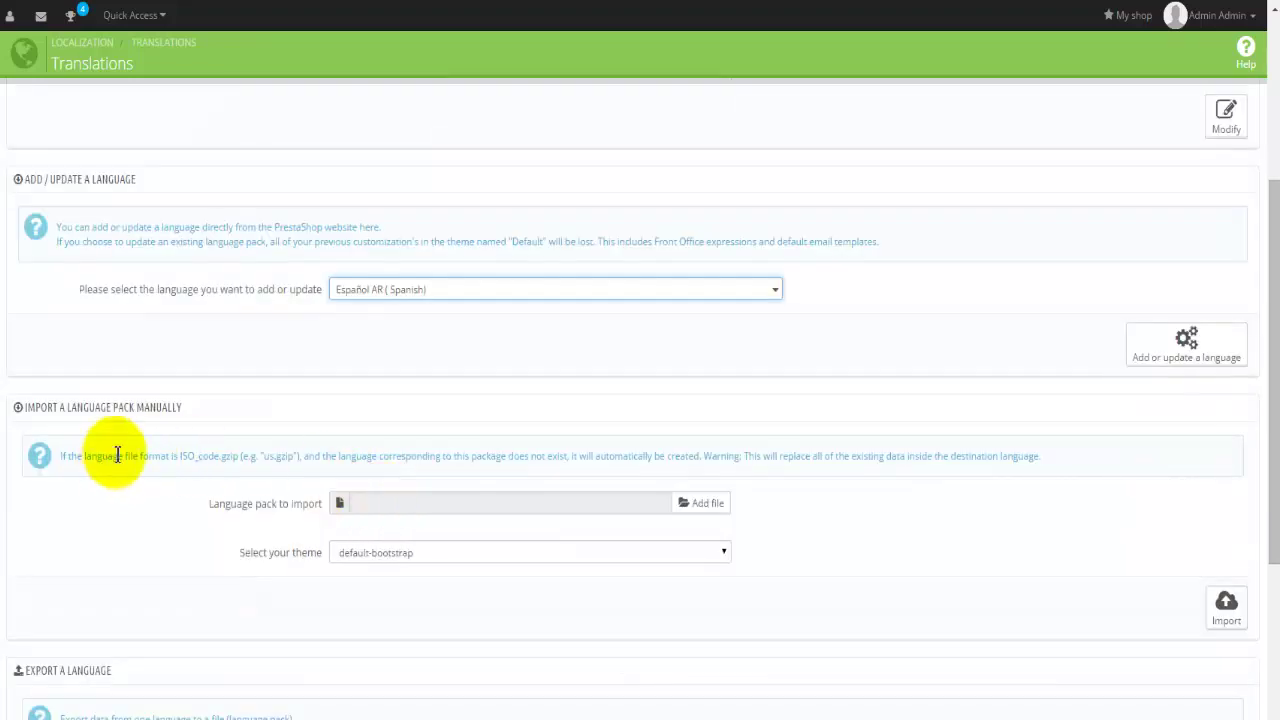
click(443, 292)
scroll(443, 463, down, 2)
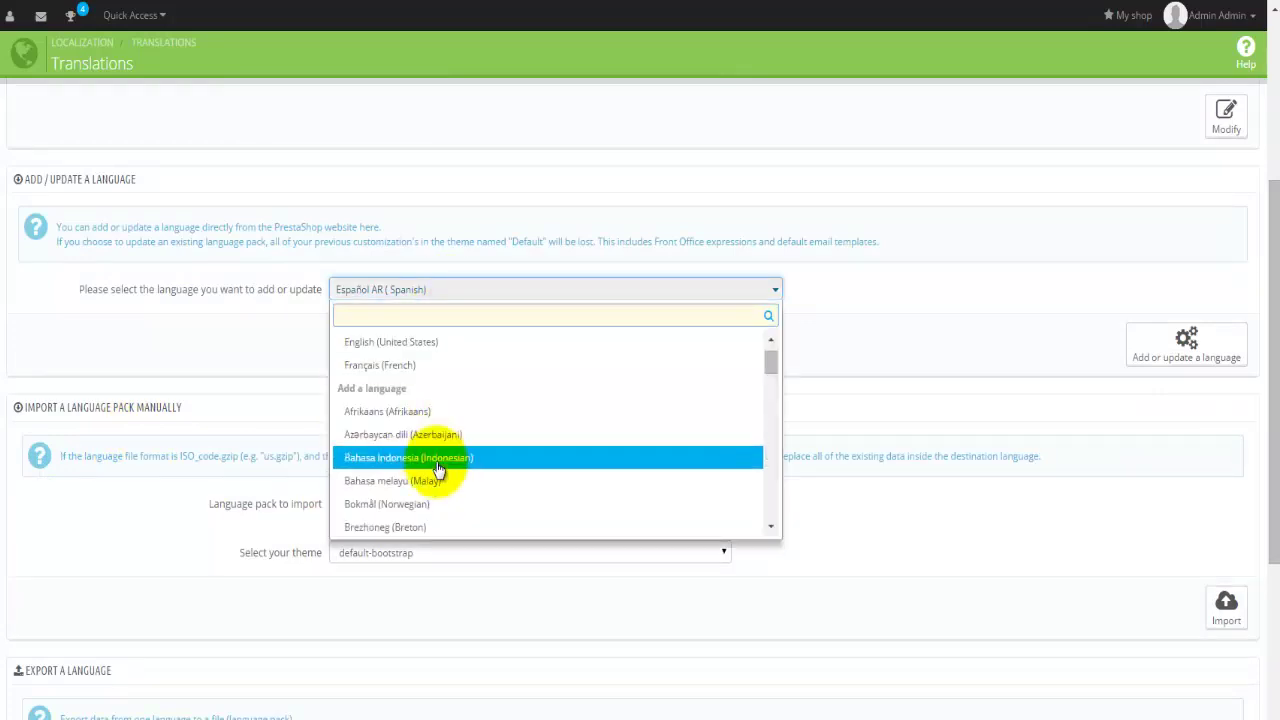
click(143, 562)
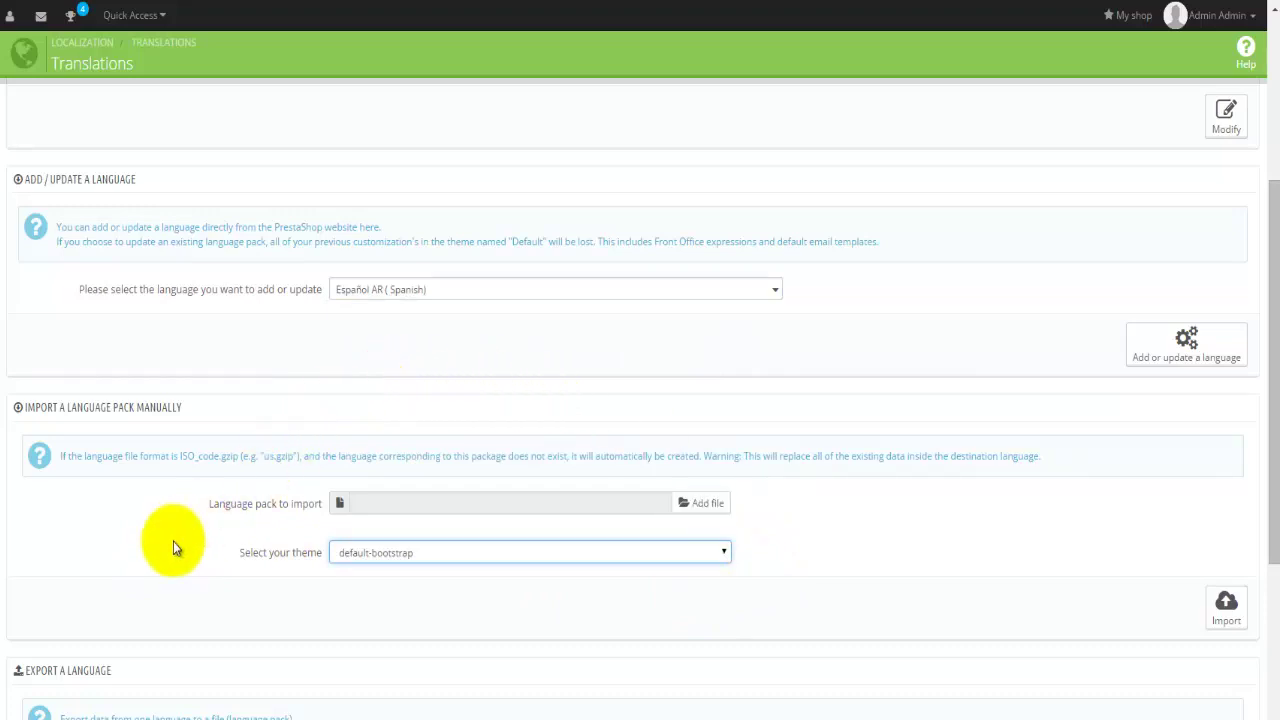
Step: Review the sections for importing, exporting and copying a language, then return to the Modify Translations section
scroll(173, 541, down, 3)
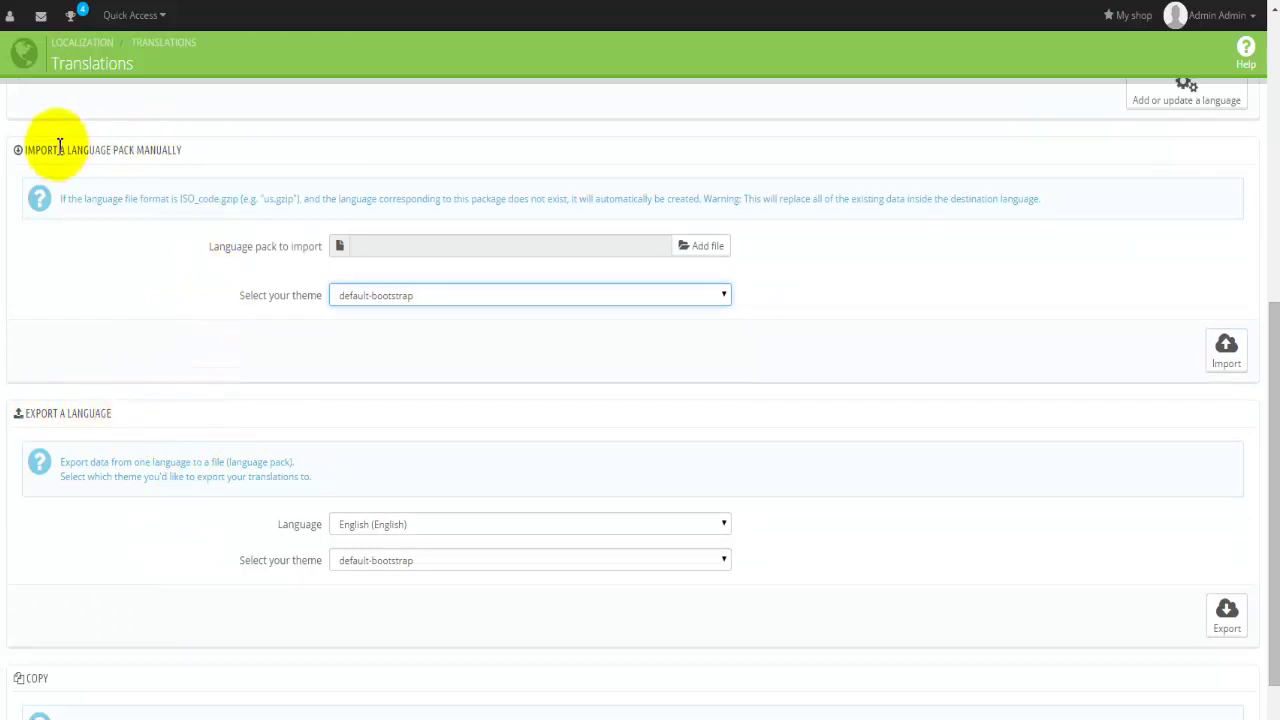
scroll(180, 575, down, 3)
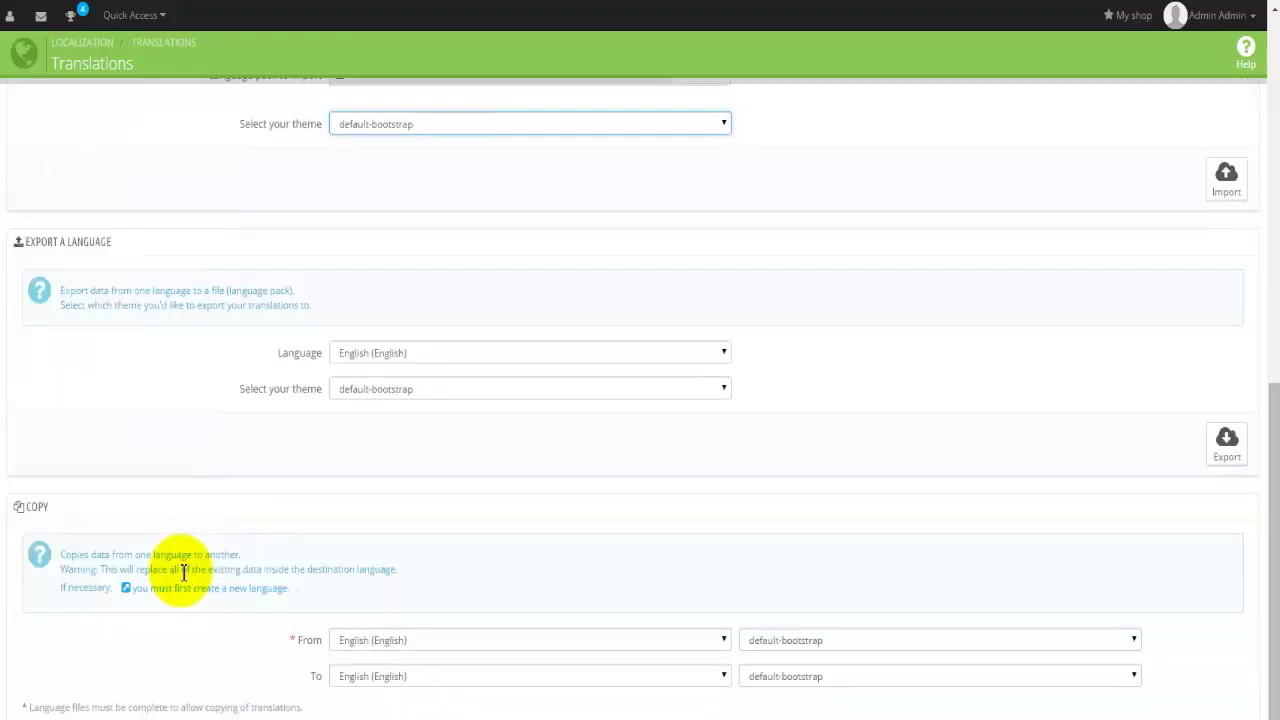
scroll(138, 542, down, 1)
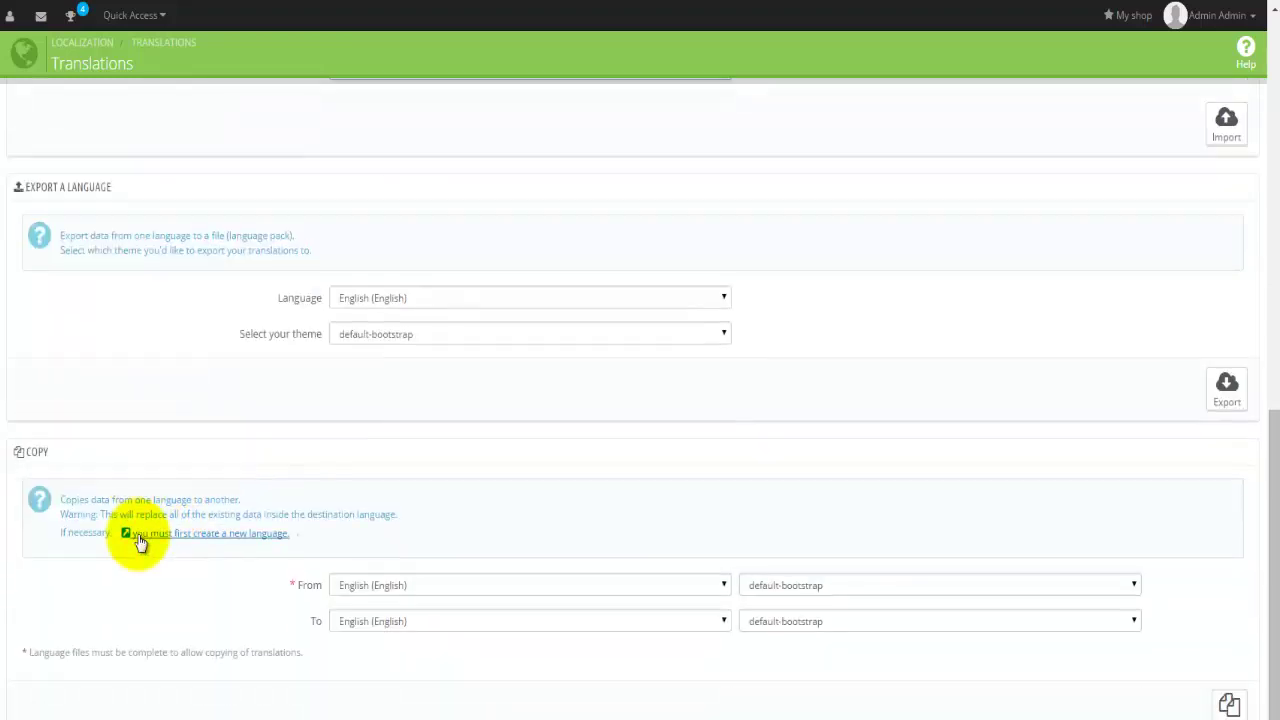
scroll(138, 542, up, 8)
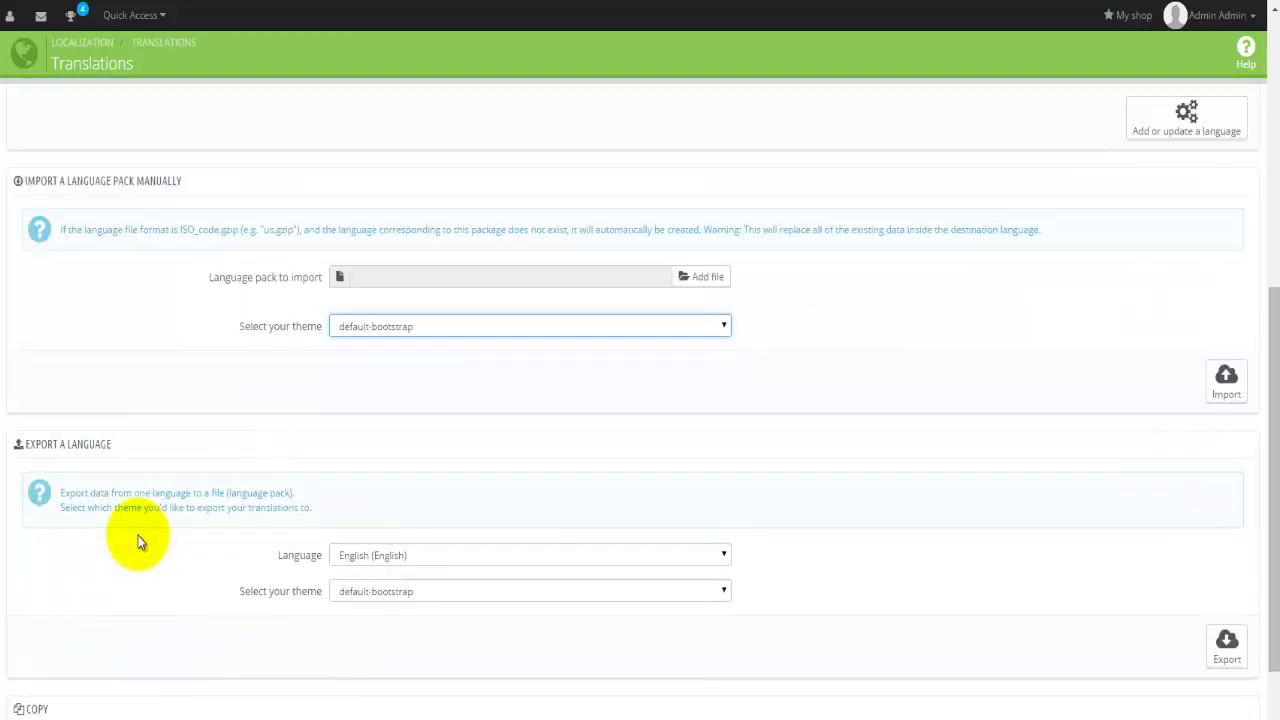
scroll(138, 535, up, 8)
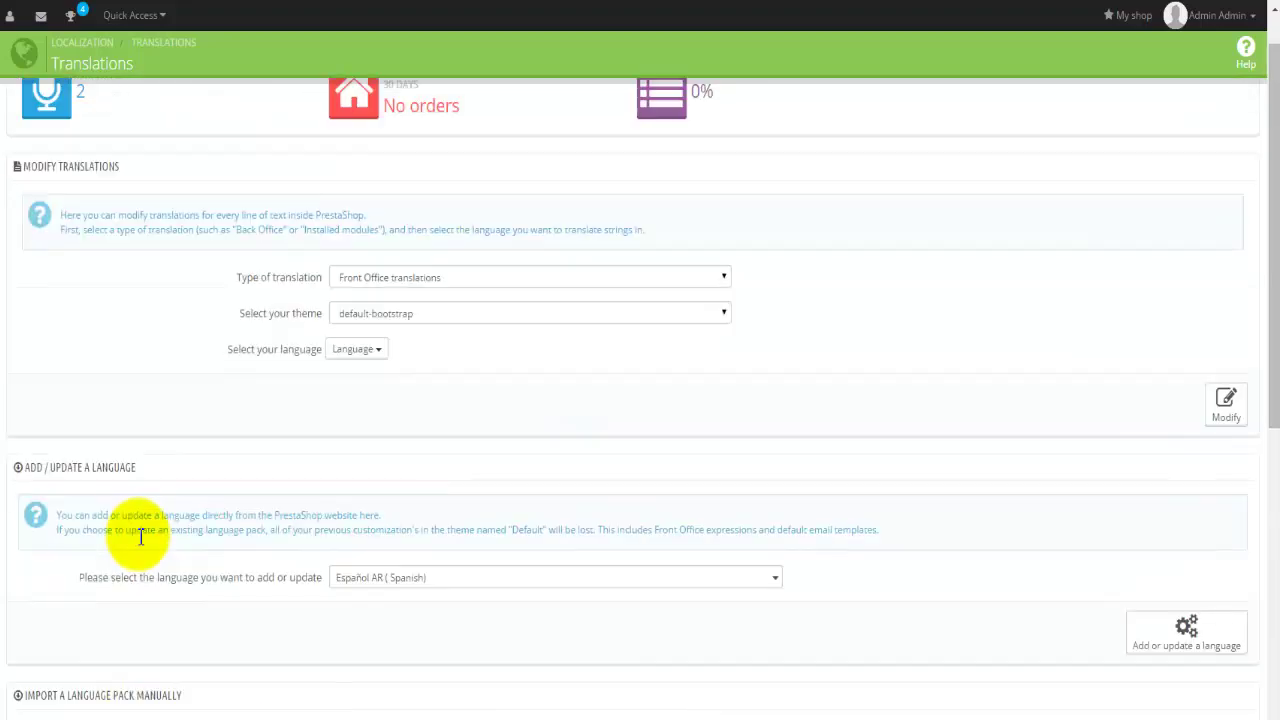